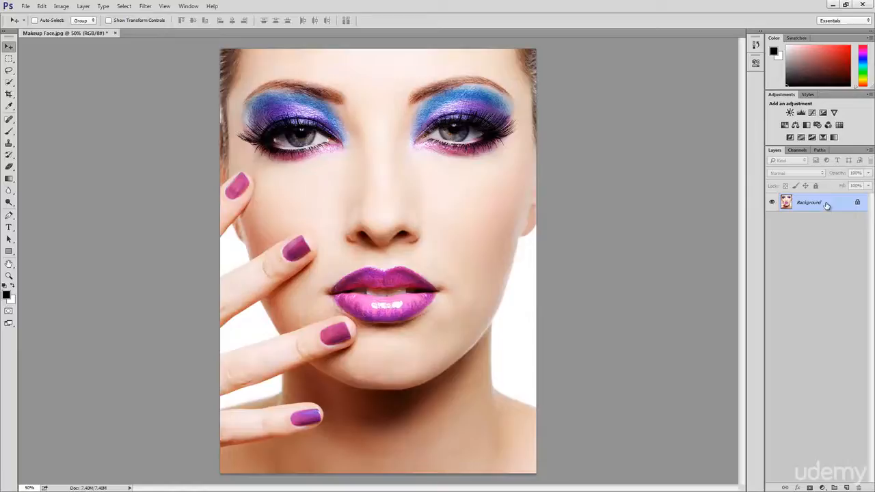
Step: Duplicate the Background layer and hide the original beneath the copy
left_click_drag(826, 205, 847, 486)
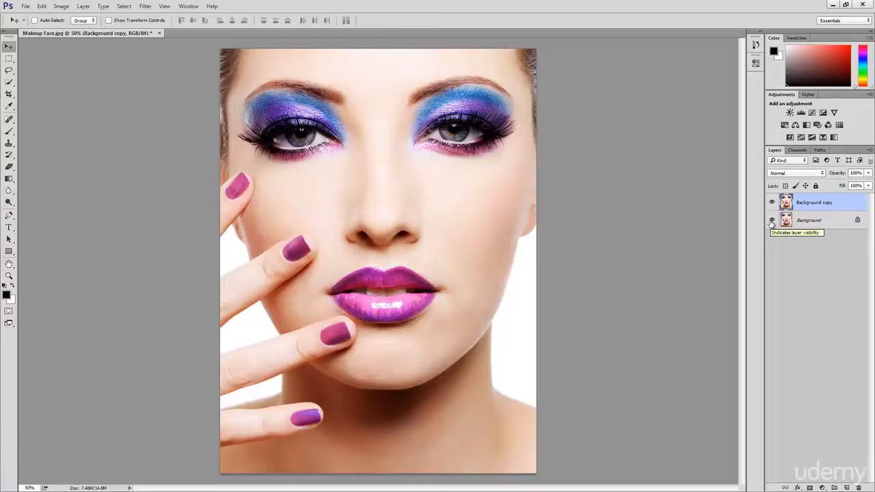
left_click(771, 222)
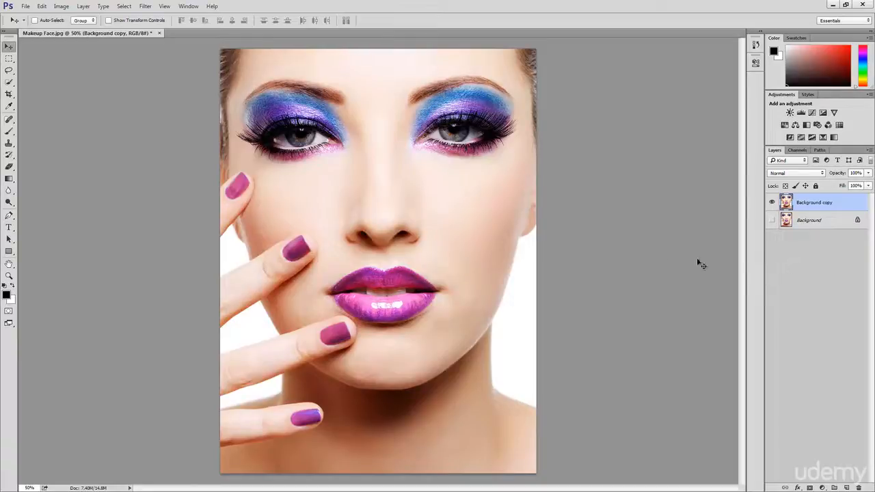
Step: Open the Liquify filter on the copy and enlarge the eye nearest the fingers using the Bloat tool at brush size 500
left_click(145, 6)
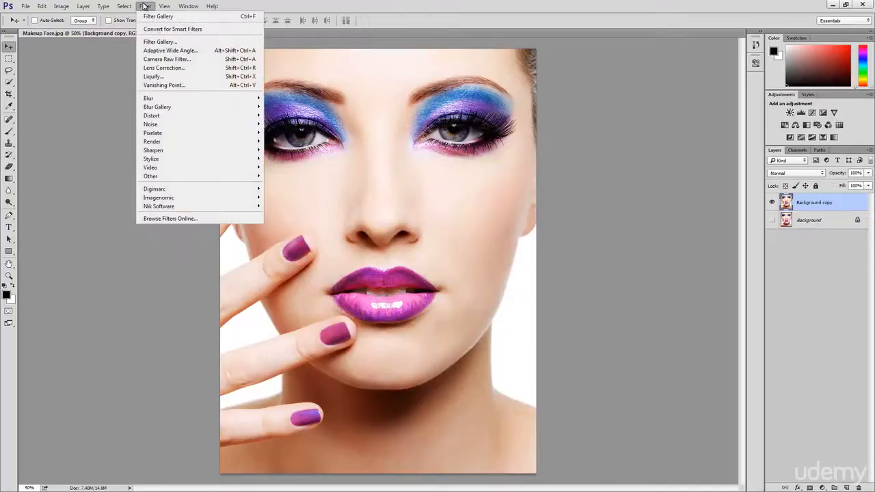
left_click(153, 76)
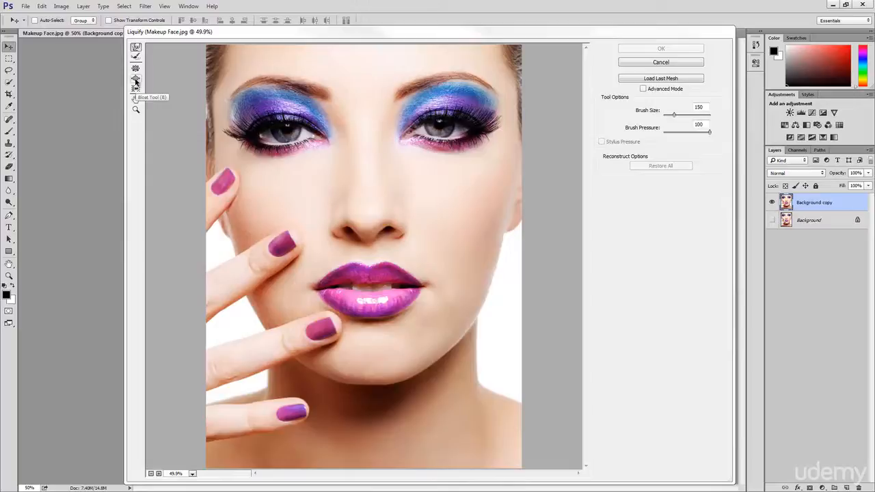
left_click(136, 79)
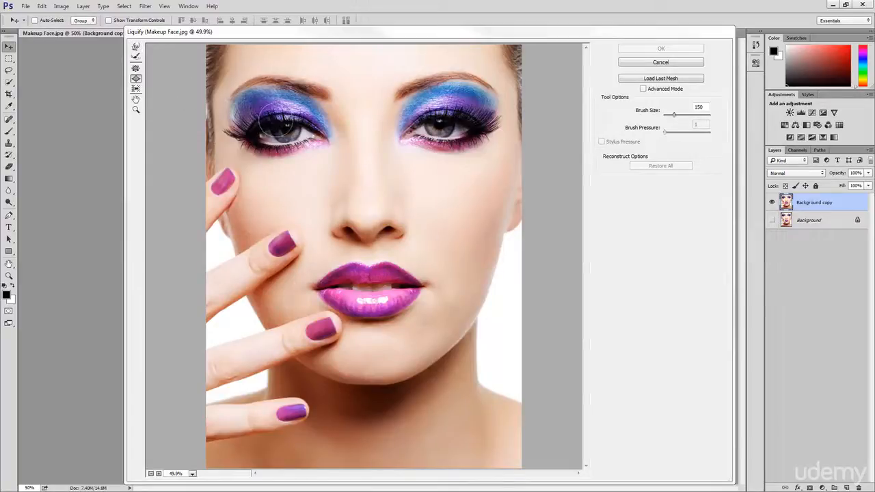
left_click_drag(276, 121, 287, 126)
key("bracketright")
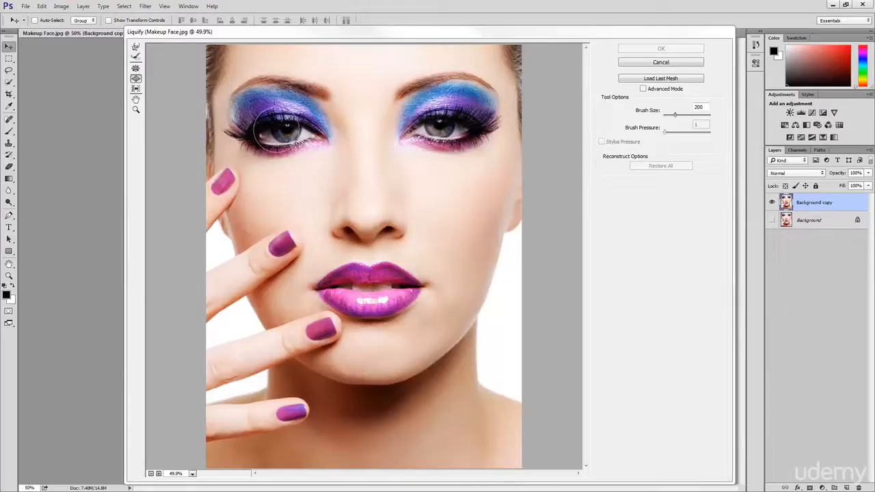
key("bracketright")
key("bracketright")
key("bracketright")
left_click_drag(677, 115, 680, 114)
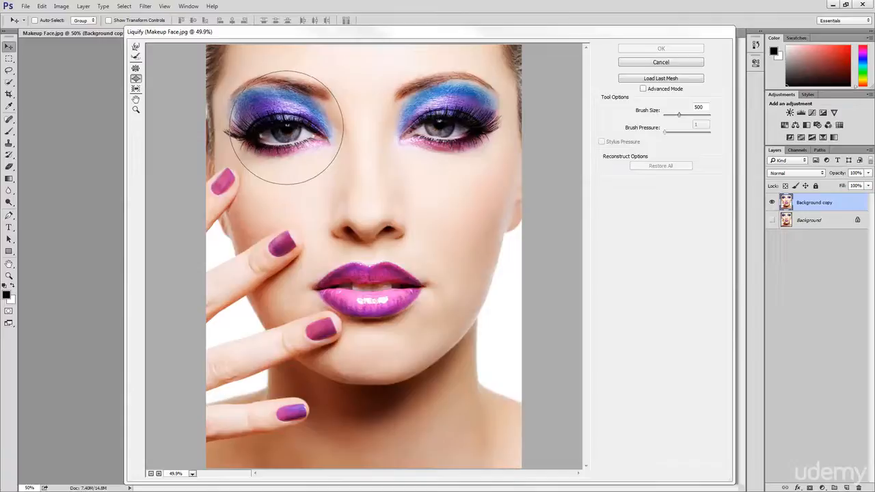
left_click(286, 129)
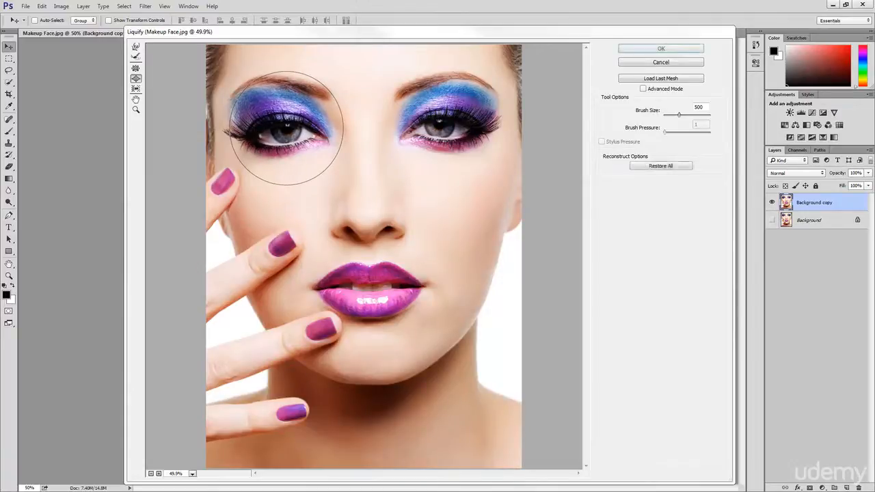
mouse_move(287, 129)
left_mouse_down()
mouse_move(301, 117)
mouse_move(283, 122)
mouse_move(325, 128)
left_mouse_up()
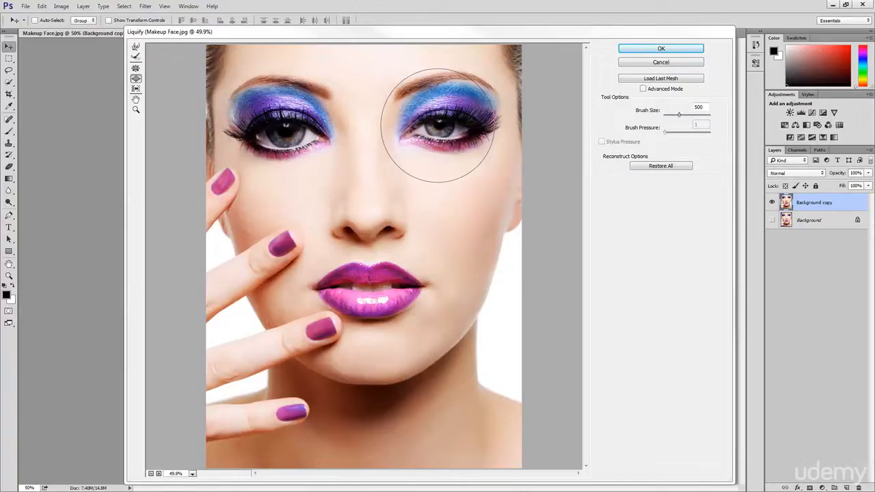
Step: Bloat the other eye with the same 500 brush so that it matches the first
left_click_drag(438, 125, 441, 125)
key("ctrl+alt+z")
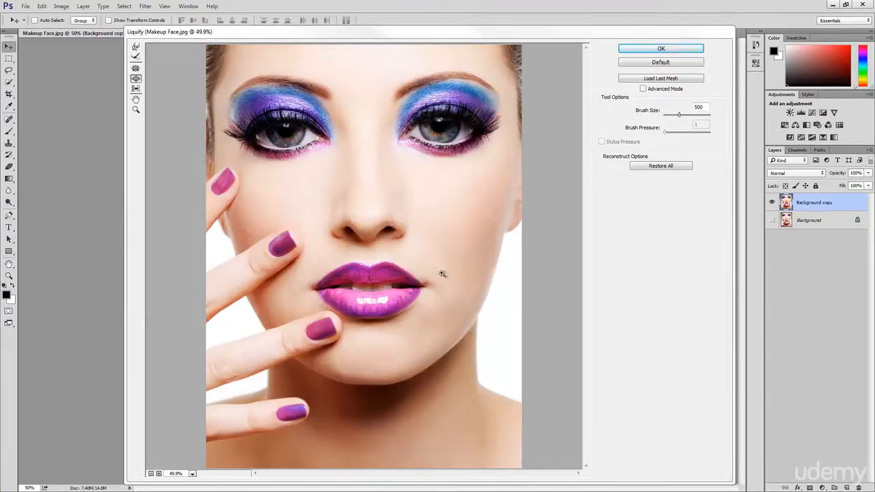
key("ctrl+alt+z")
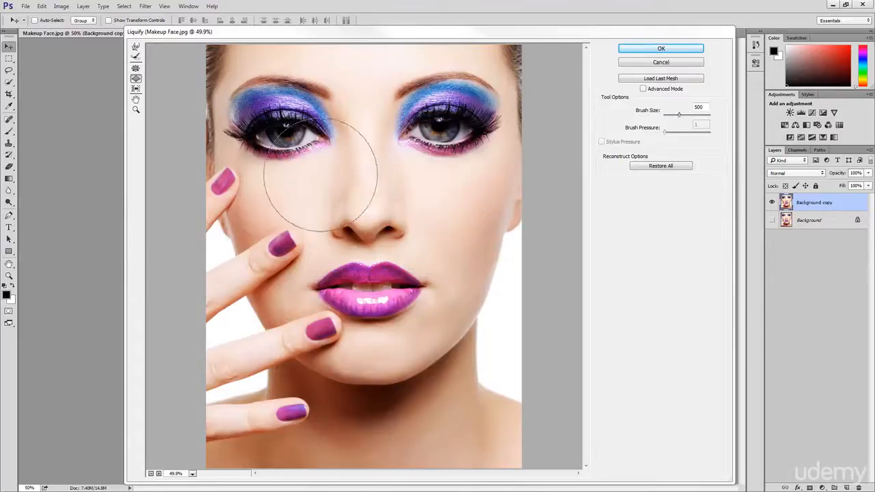
Step: Enlarge the iris of each eye with the Bloat tool at brush size 175
key("bracketleft")
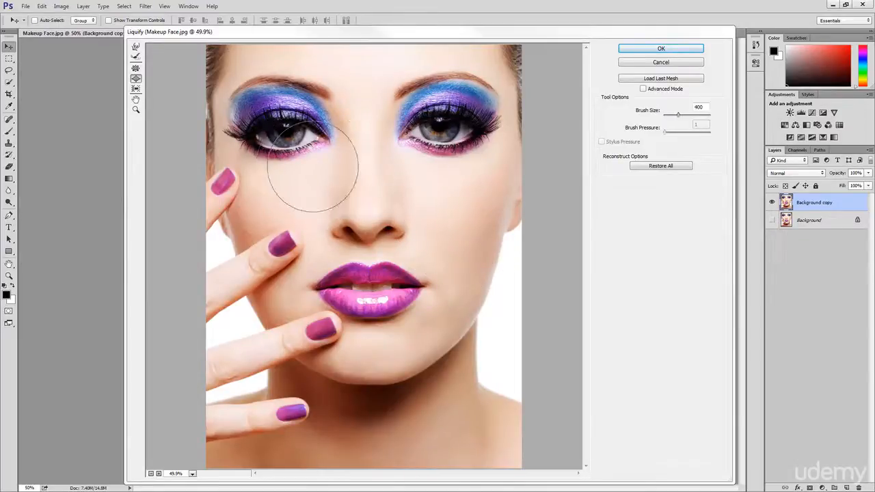
key("bracketleft")
key("bracketleft")
key("bracketleft")
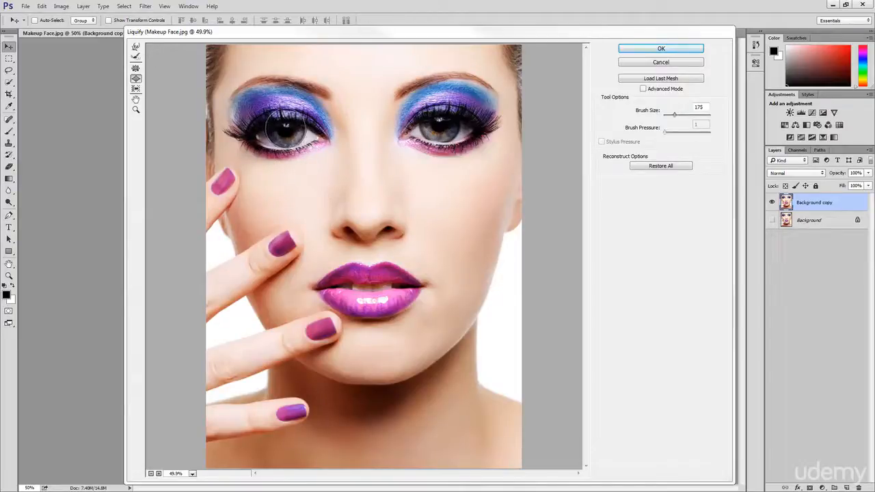
key("bracketleft")
key("bracketleft")
key("bracketright")
left_click(286, 128)
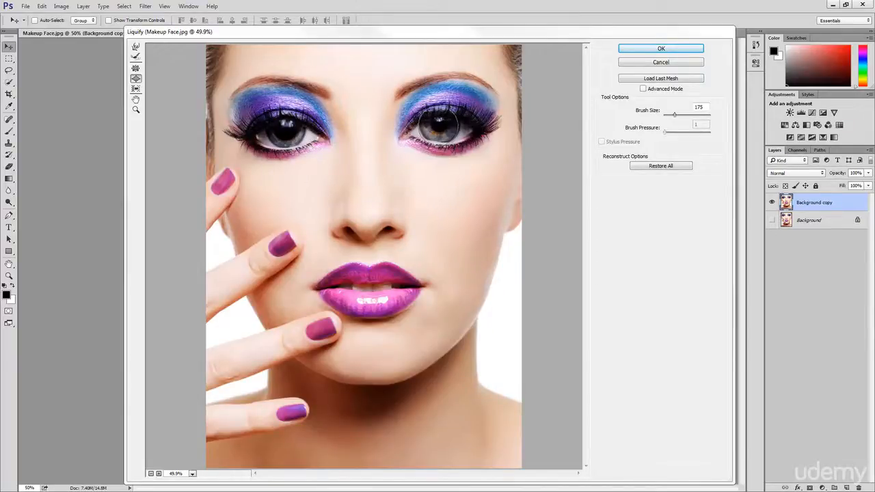
mouse_move(439, 125)
left_mouse_down()
mouse_move(437, 166)
mouse_move(439, 125)
mouse_move(448, 147)
left_mouse_up()
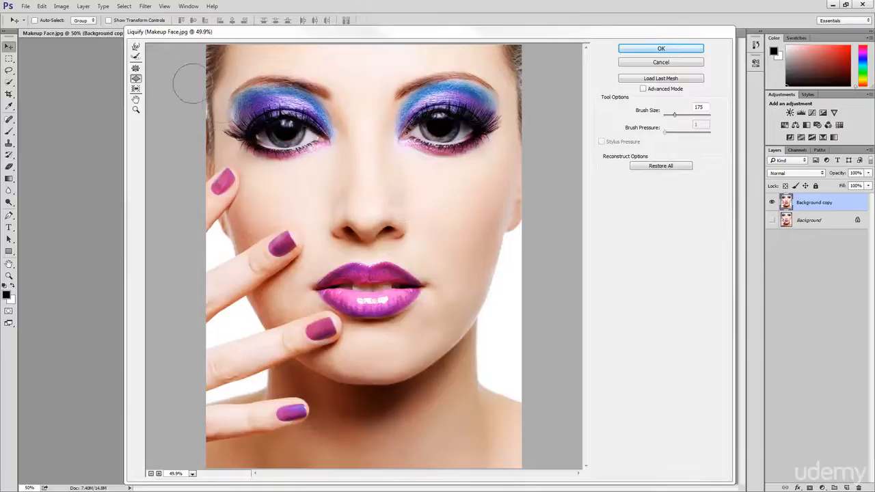
Step: Shrink the nose with the Pucker tool at brush size 500 and apply the Liquify changes
left_click(135, 69)
key("bracketright")
key("bracketright")
key("bracketright")
key("bracketright")
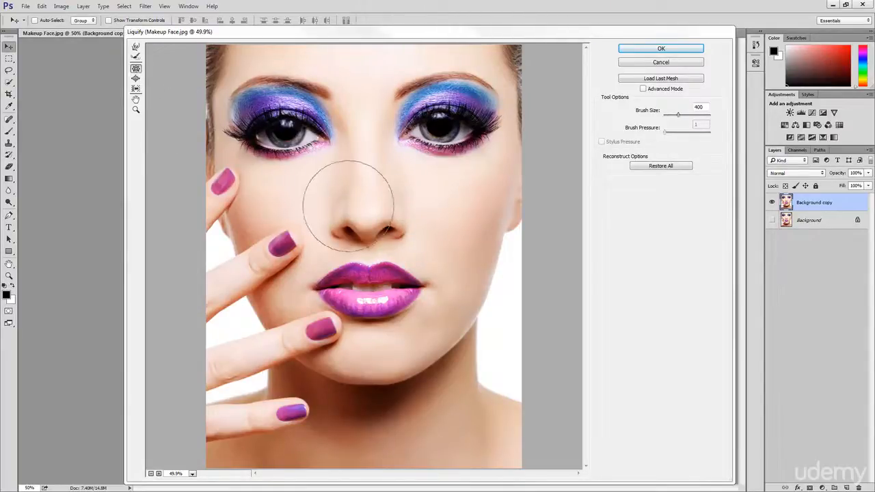
key("bracketright")
key("bracketright")
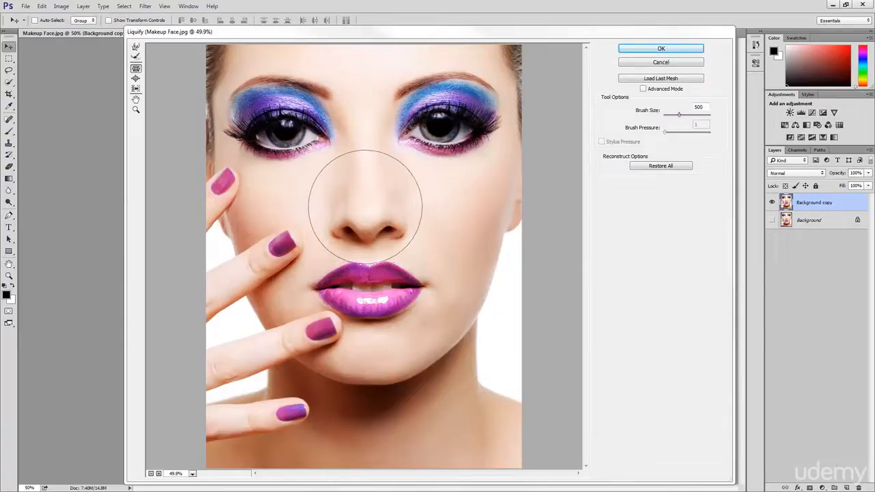
left_click_drag(367, 205, 373, 209)
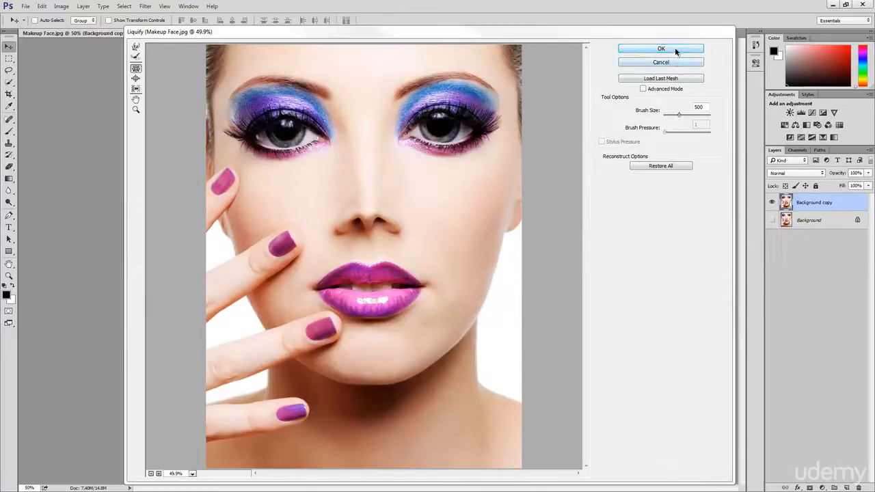
left_click(674, 48)
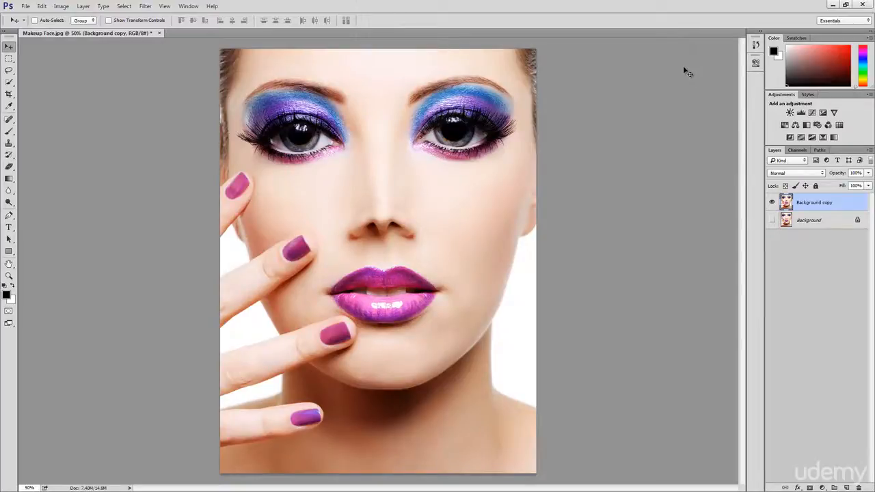
Step: Rename the liquified layer to Big Eyes and convert it to a smart object
double_click(805, 203)
type("B")
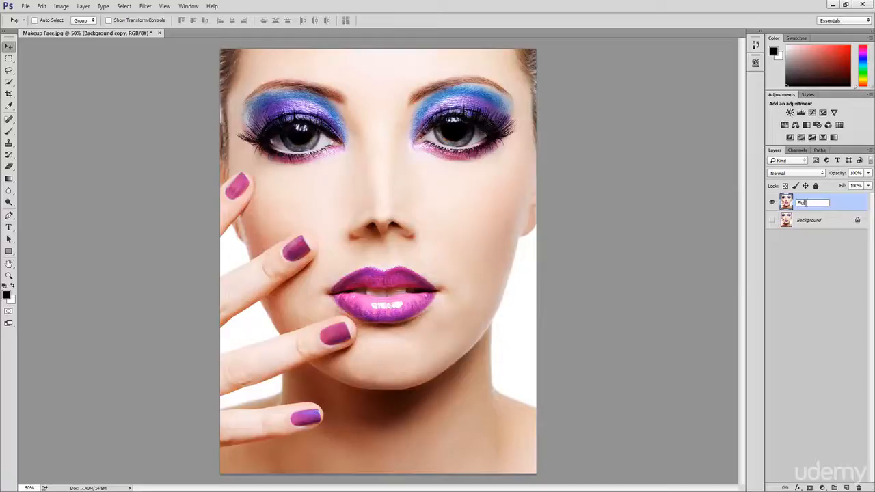
type("ig Eyes")
key("Return")
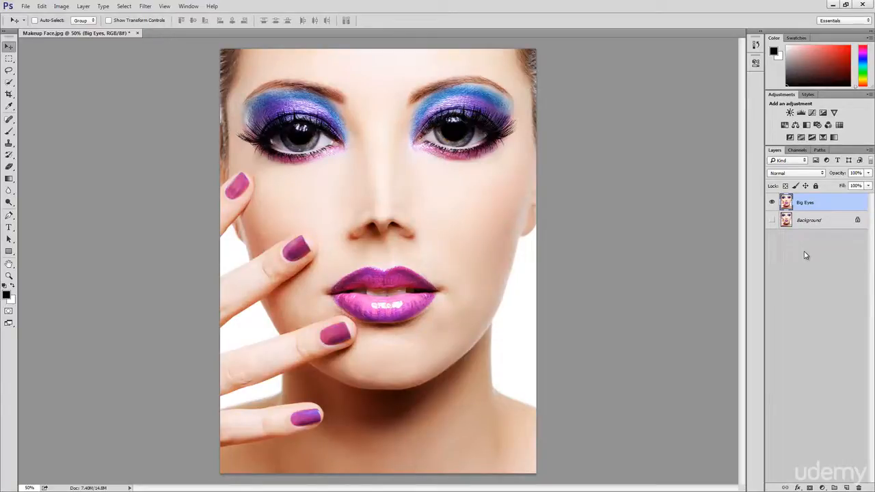
right_click(818, 205)
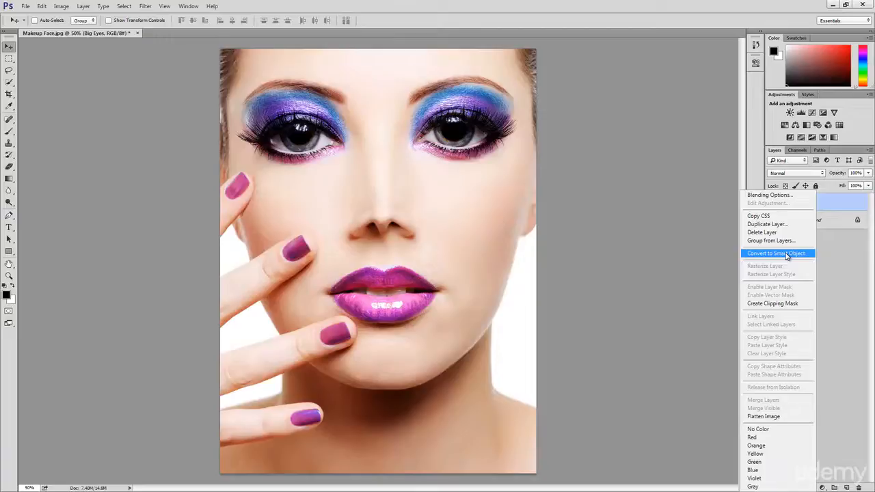
left_click(786, 254)
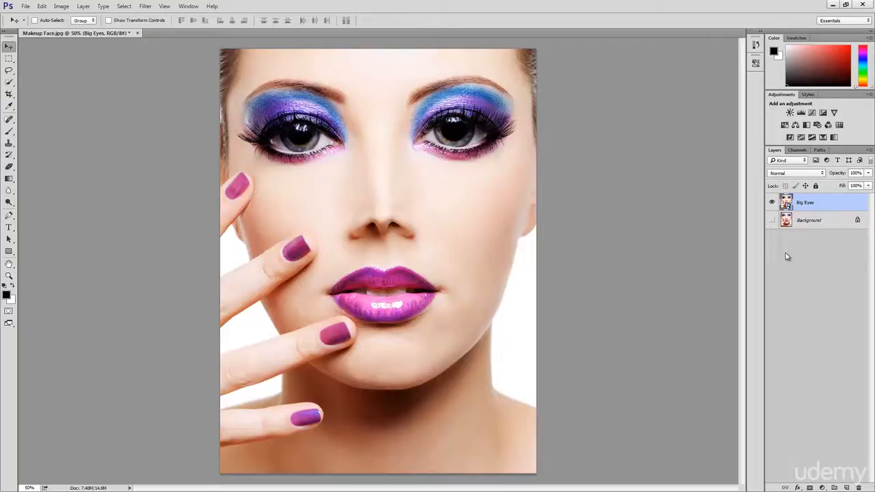
Step: Add a new layer above Big Eyes and fill it with the Clouds render filter
left_click(846, 487)
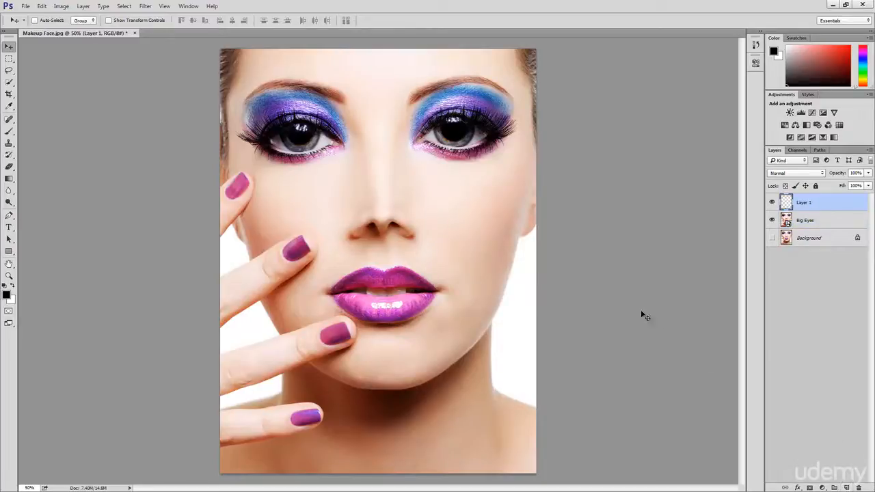
left_click(147, 8)
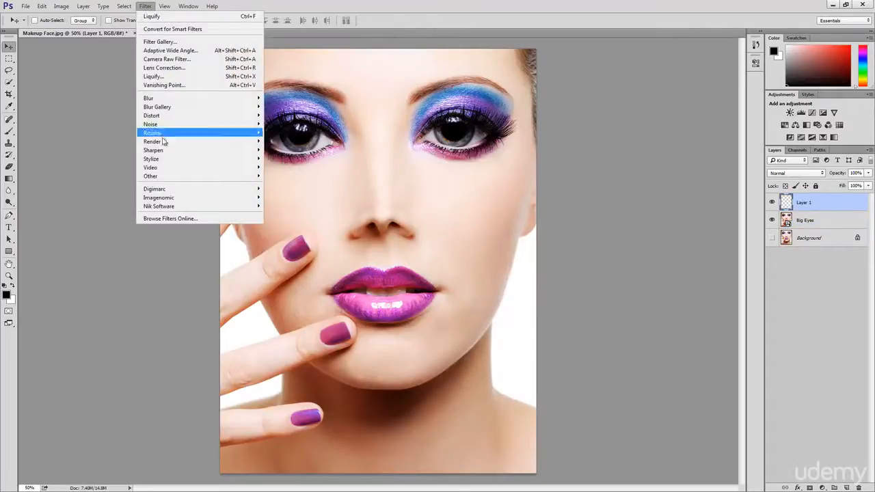
mouse_move(191, 142)
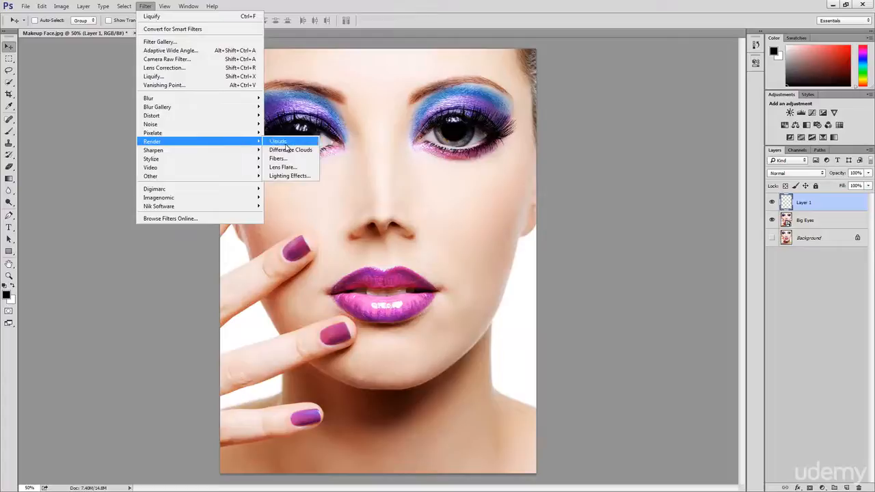
left_click(287, 147)
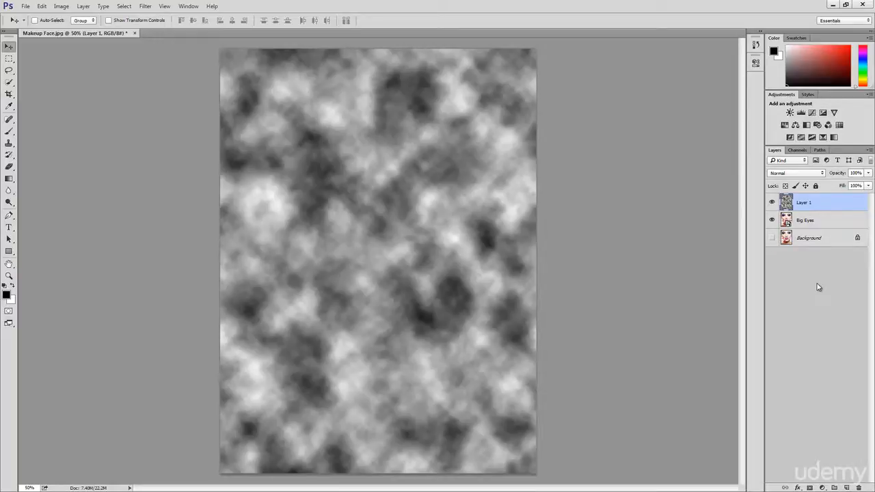
Step: Set the clouds layer's blend mode to Vivid Light and its opacity to 25%
left_click(791, 176)
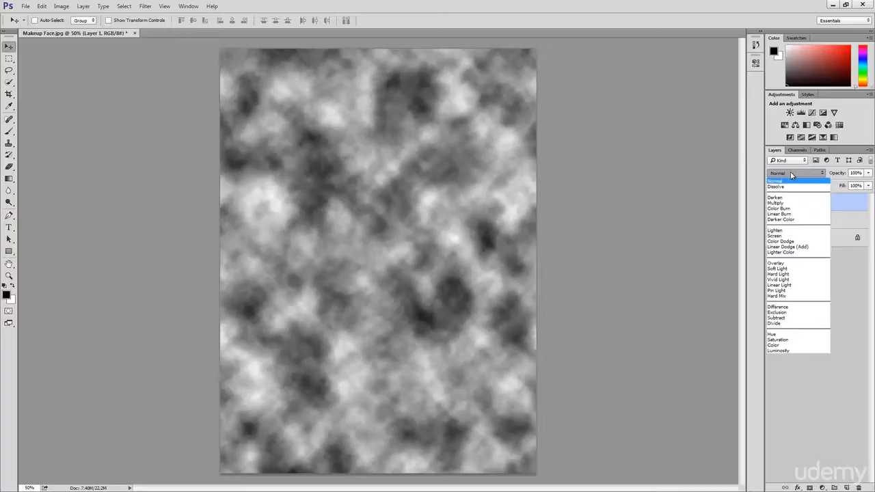
left_click(794, 280)
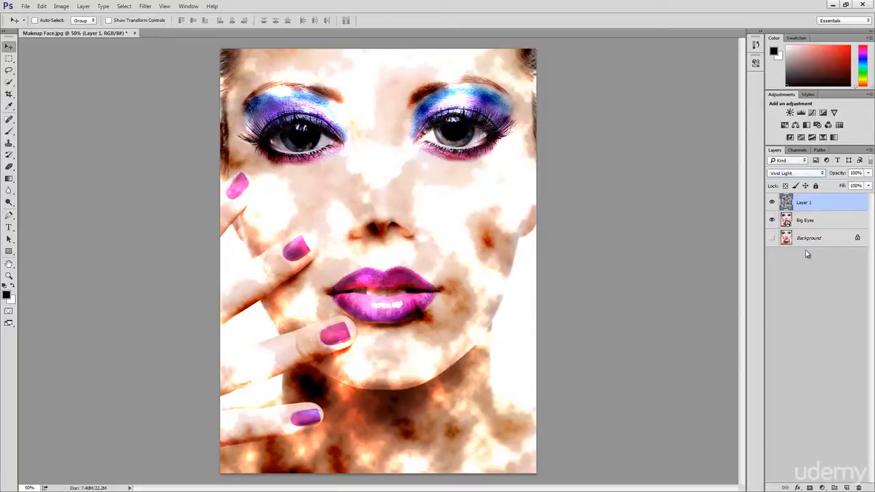
left_click(837, 174)
type("25")
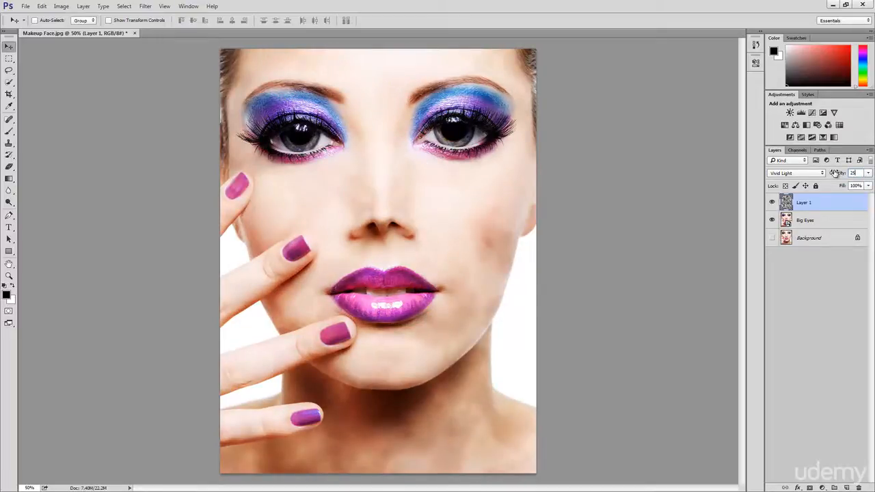
left_click(810, 290)
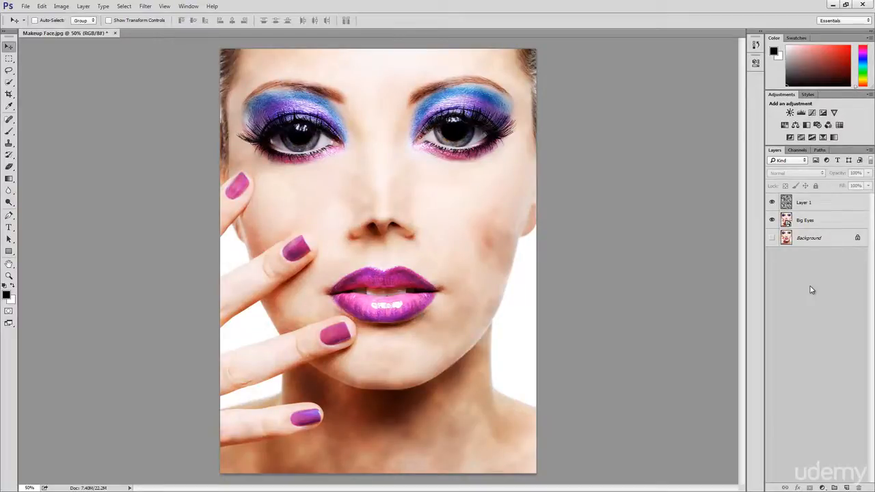
Step: Rename the clouds layer to Bruises
double_click(803, 203)
type("Bruises")
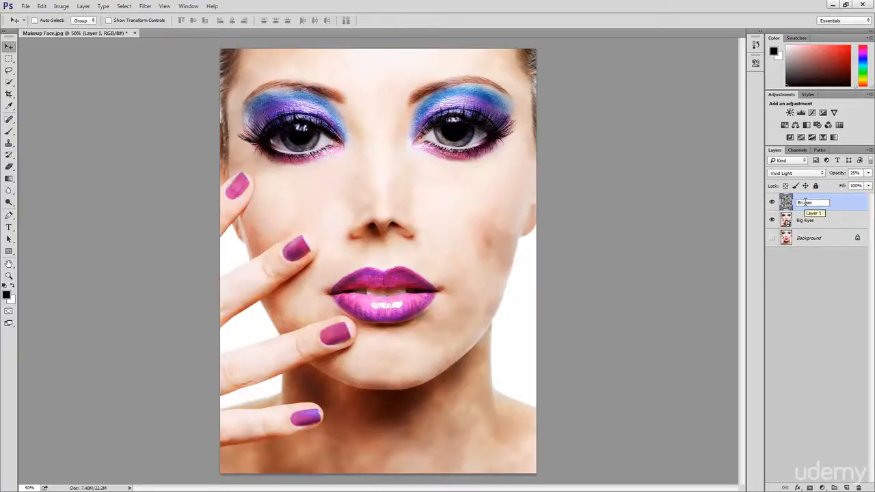
key("Return")
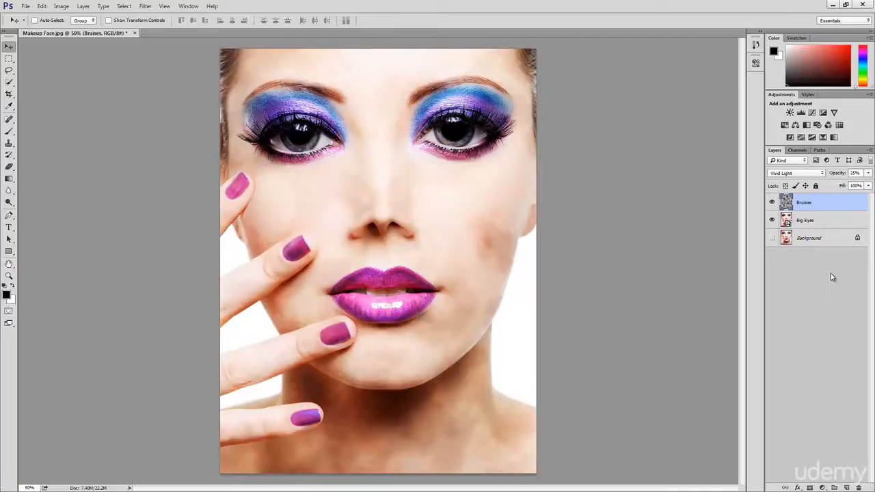
Step: Add a Hue/Saturation adjustment layer above Bruises and set the hue of its Yellows range to 85
left_click(822, 488)
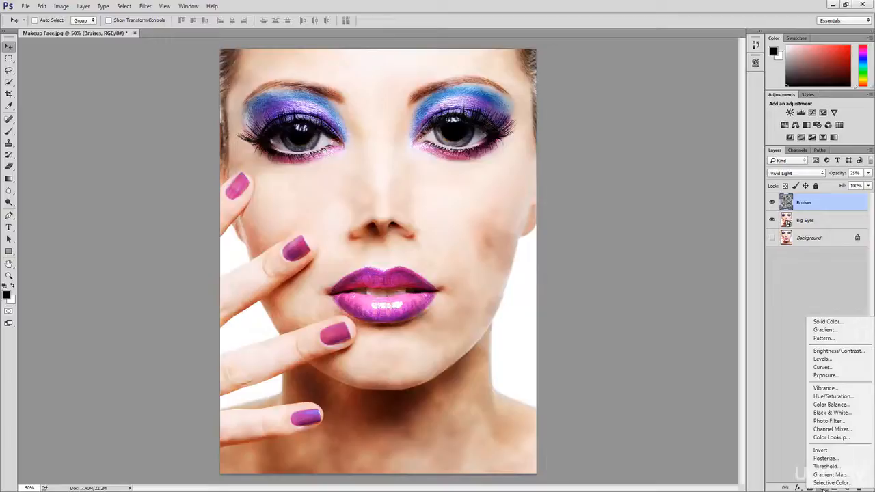
left_click(851, 398)
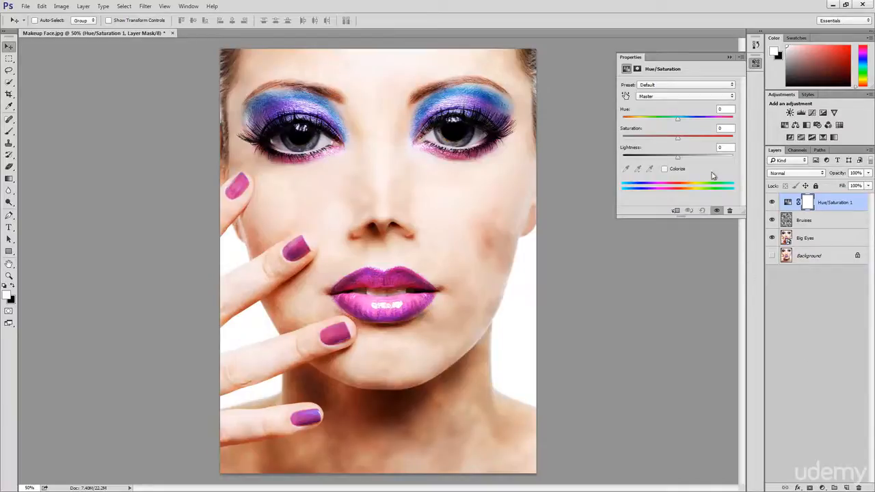
left_click(689, 96)
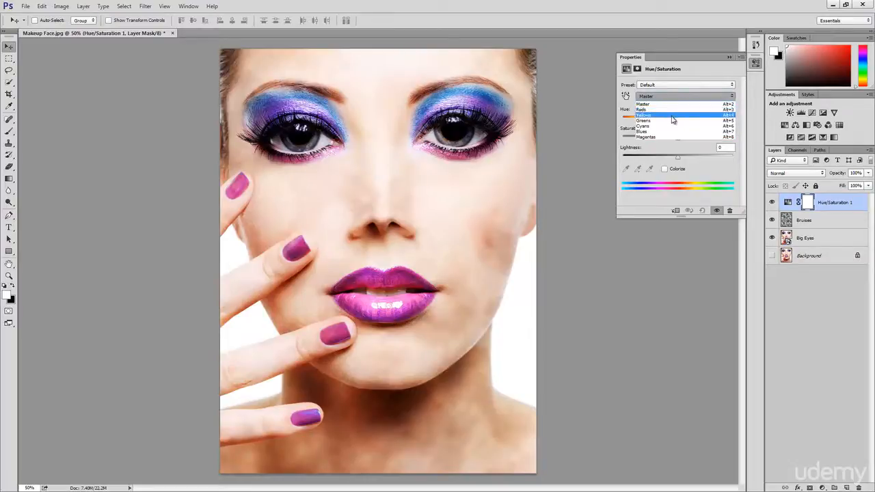
left_click(673, 115)
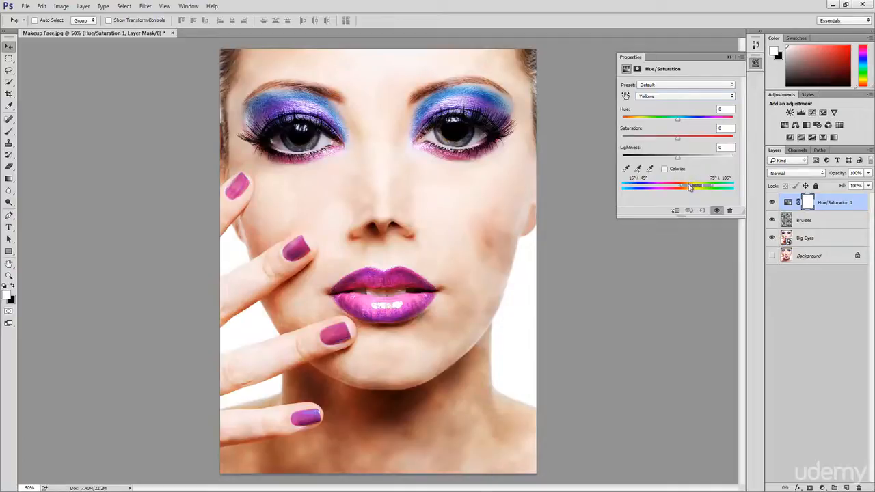
left_click(723, 109)
type("85")
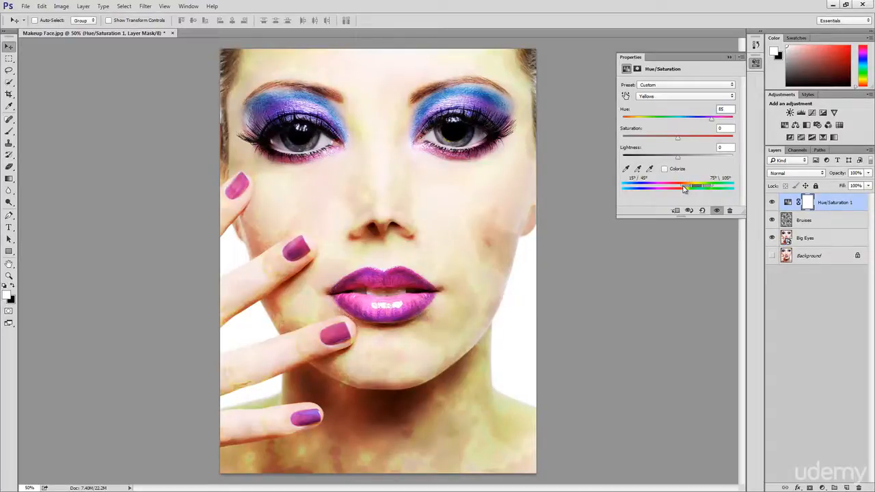
Step: Widen the Yellows colour range to 303°/16° and 135°/164°, with its lightness at -64 and saturation at +59
left_click_drag(684, 189, 676, 189)
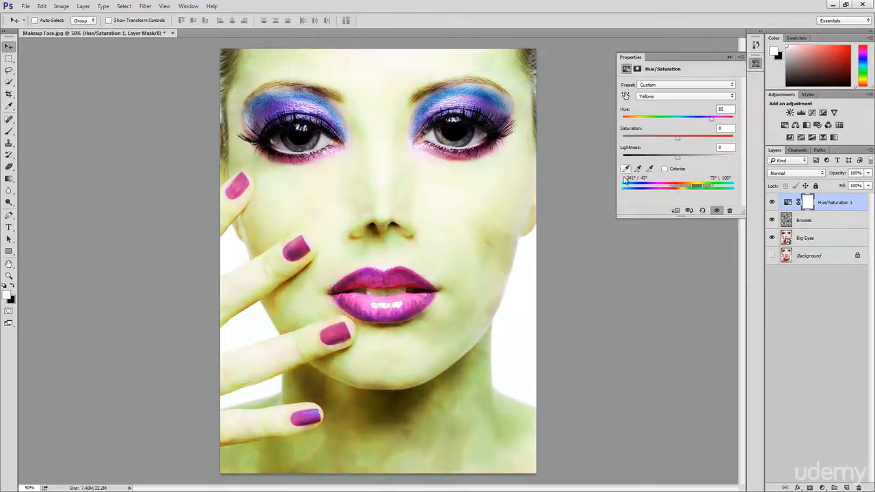
mouse_move(672, 189)
left_mouse_down()
mouse_move(687, 192)
mouse_move(657, 192)
mouse_move(684, 189)
left_mouse_up()
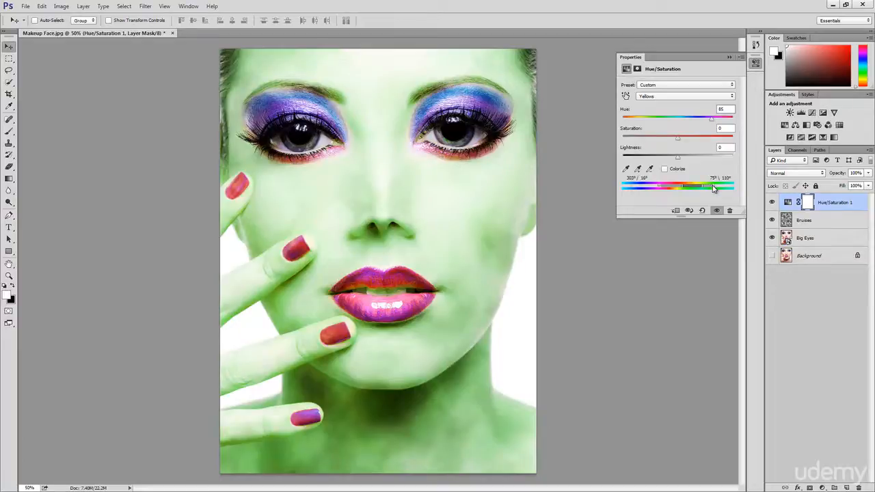
left_click_drag(713, 188, 719, 189)
left_click_drag(720, 189, 731, 190)
left_click_drag(704, 189, 705, 189)
left_click_drag(705, 189, 722, 189)
left_click_drag(677, 160, 642, 158)
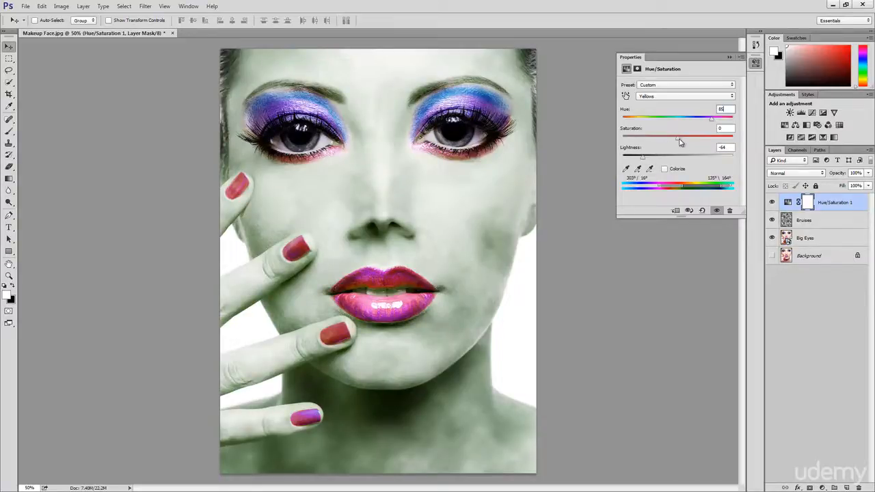
left_click_drag(680, 142, 711, 138)
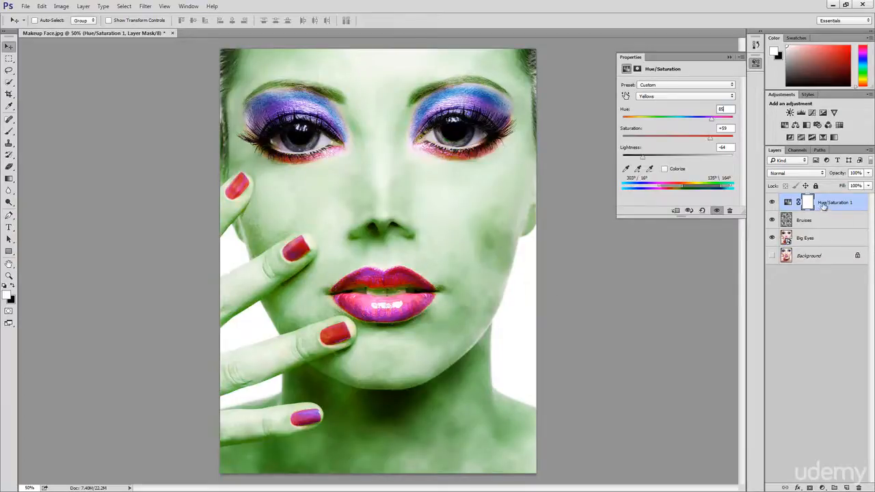
Step: Paint black over the lips and teeth on the Hue/Saturation layer's mask with a size 150 brush
left_click(808, 203)
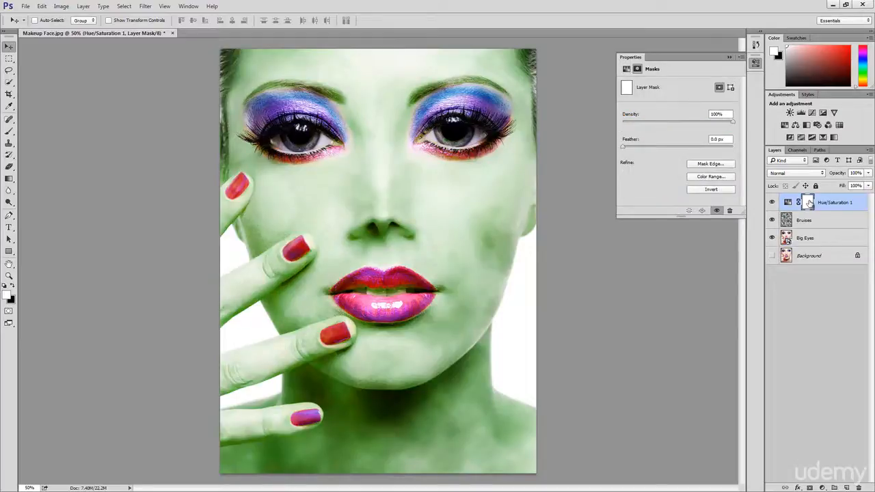
left_click(8, 132)
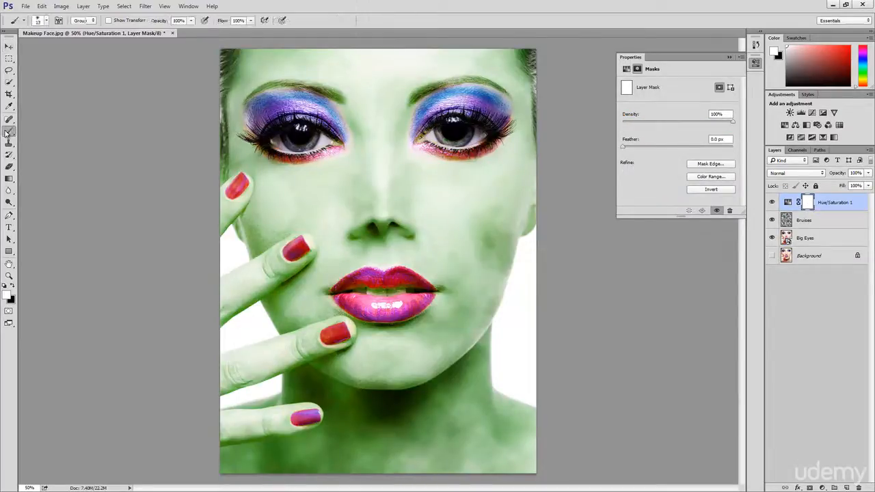
left_click(48, 21)
left_click(48, 21)
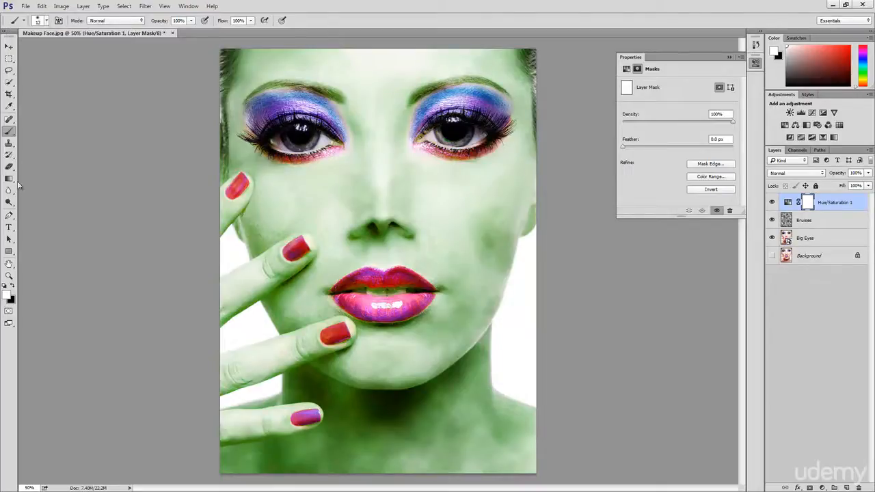
left_click(12, 287)
key("bracketright")
key("bracketright")
key("bracketright")
key("bracketright")
key("bracketright")
key("bracketright")
key("bracketright")
key("bracketright")
key("bracketright")
key("bracketright")
key("bracketright")
mouse_move(360, 290)
left_mouse_down()
mouse_move(419, 295)
mouse_move(401, 279)
mouse_move(345, 294)
mouse_move(385, 309)
mouse_move(421, 293)
mouse_move(398, 279)
mouse_move(369, 279)
mouse_move(360, 289)
mouse_move(391, 297)
mouse_move(417, 289)
left_mouse_up()
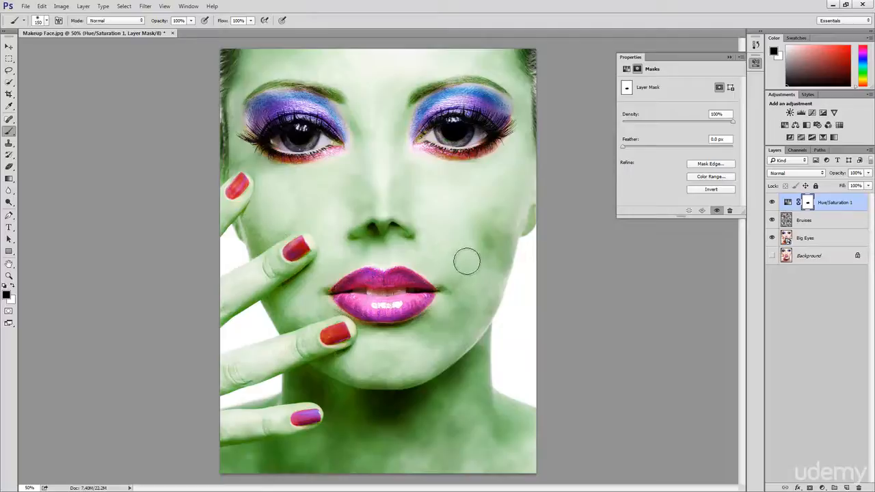
Step: Rename the Hue/Saturation adjustment layer to Green
double_click(830, 204)
type("Green")
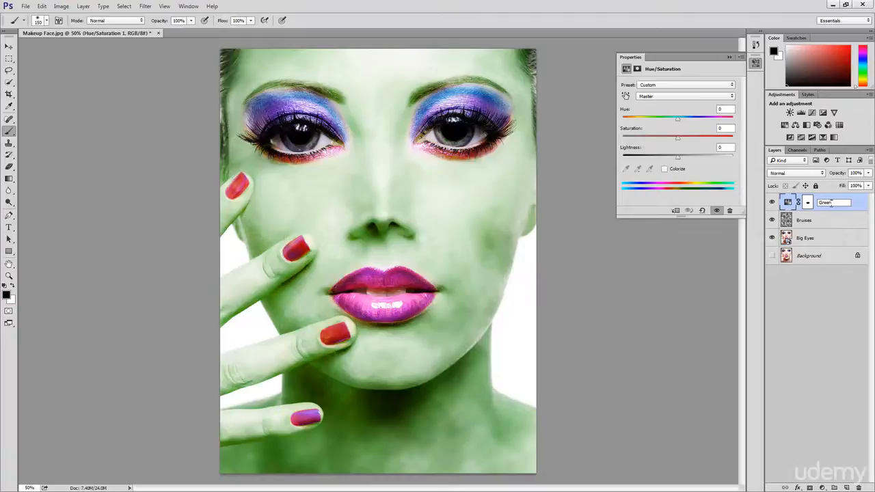
key("Return")
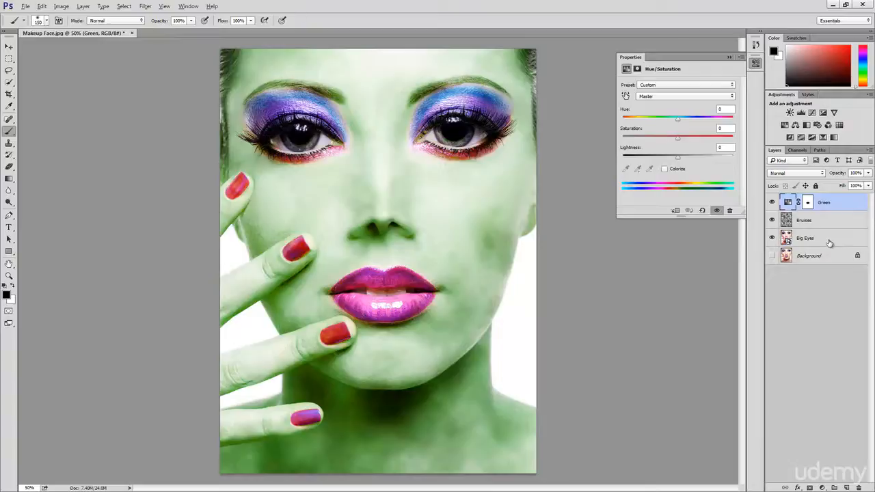
Step: Duplicate the Big Eyes layer and place the copy between the Green and Bruises layers
left_click_drag(829, 243, 825, 219)
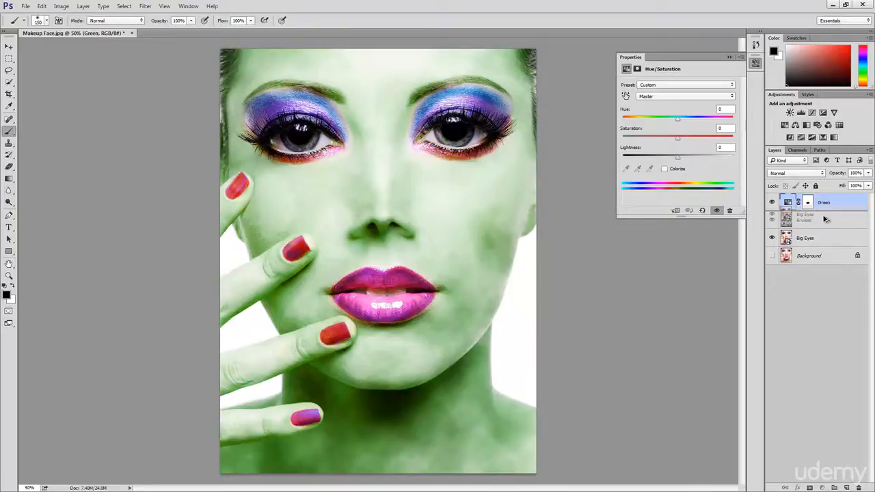
left_click_drag(825, 218, 825, 220)
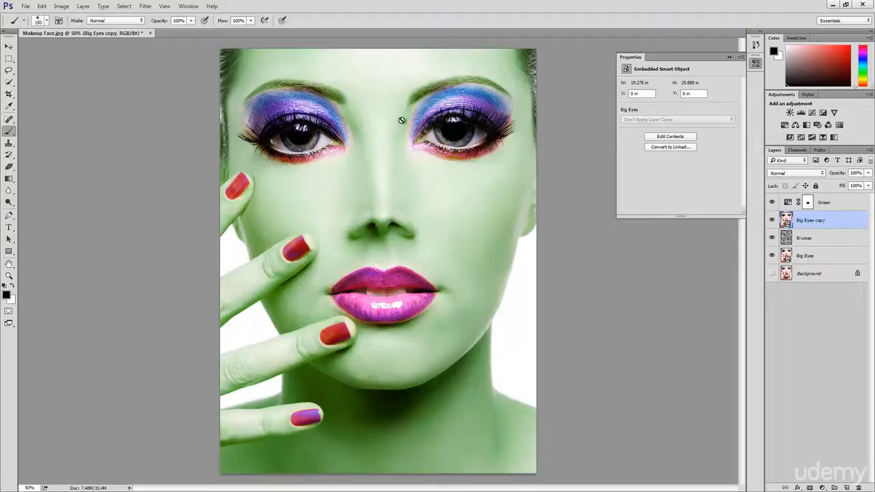
Step: Apply the Plastic Wrap filter to the Big Eyes copy with highlight strength 13, detail 13 and smoothness 8
left_click(146, 6)
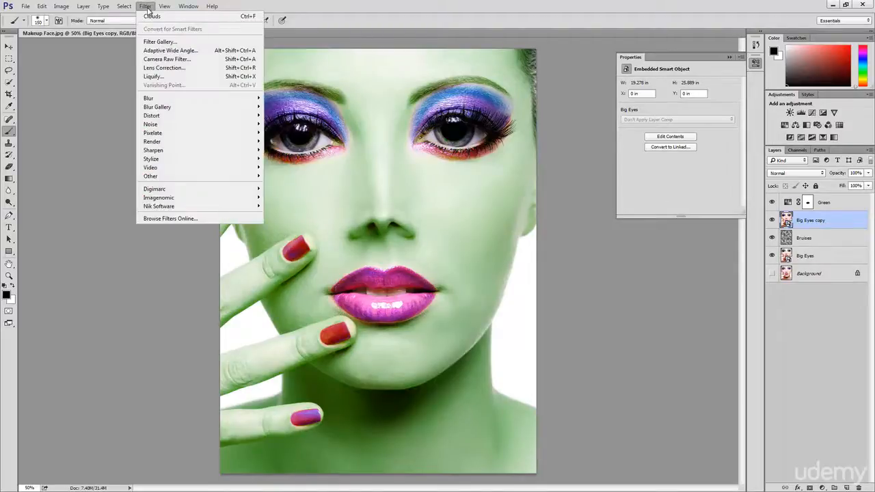
left_click(156, 43)
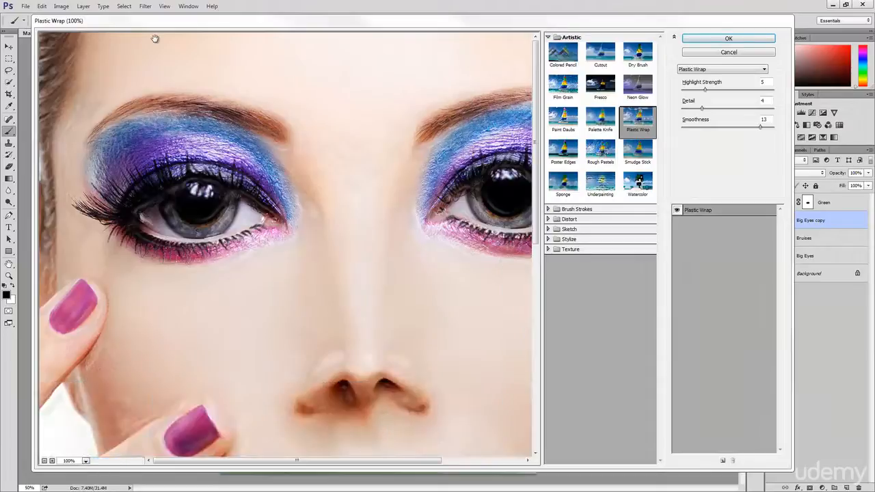
left_click(547, 39)
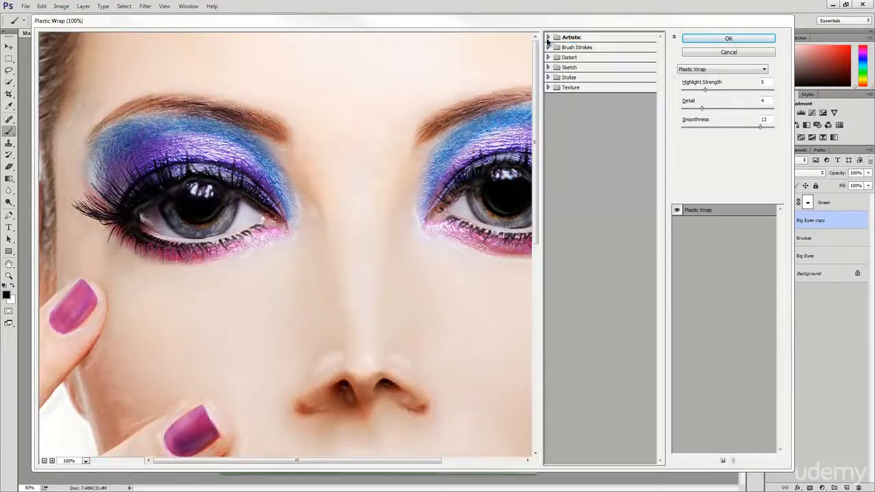
left_click(547, 39)
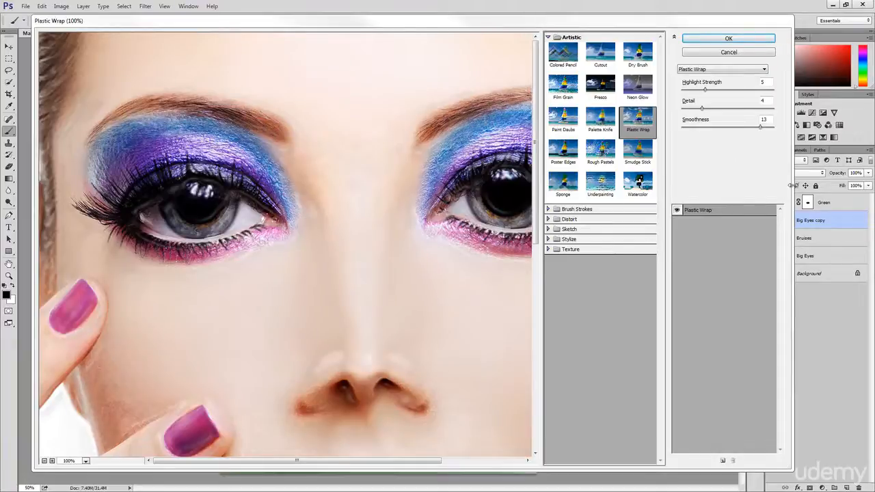
double_click(761, 82)
type("13")
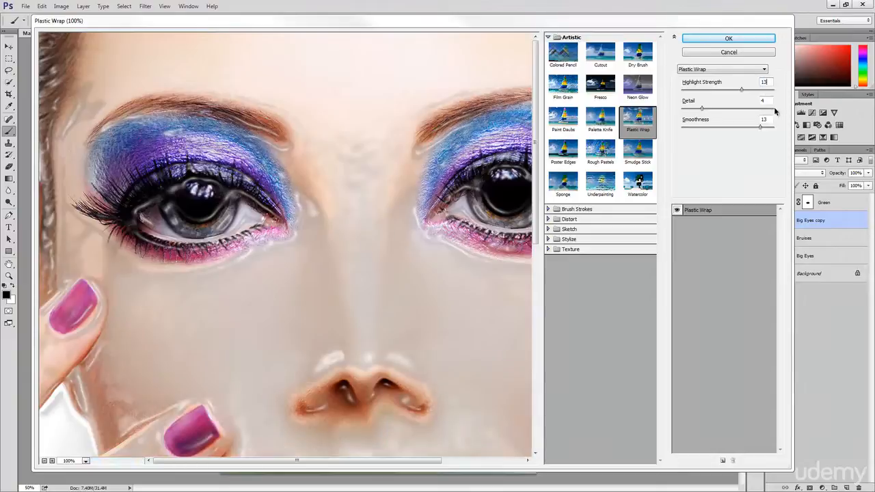
double_click(759, 100)
type("13")
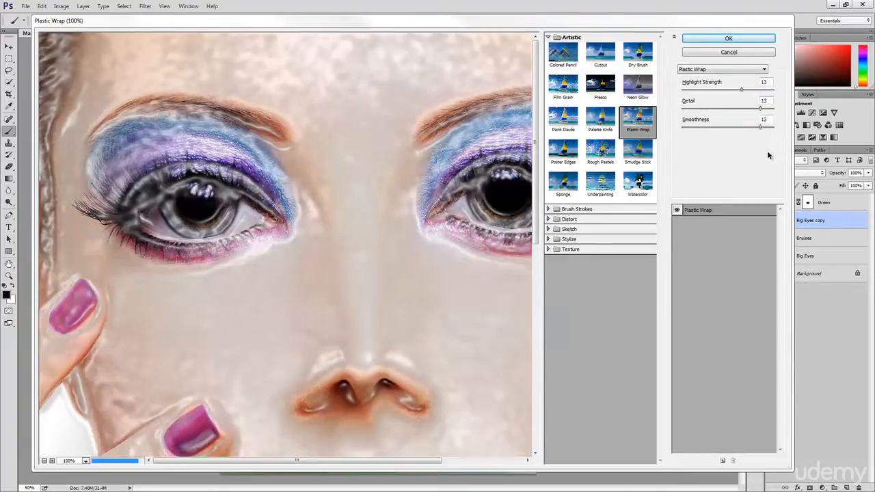
double_click(763, 119)
type("8")
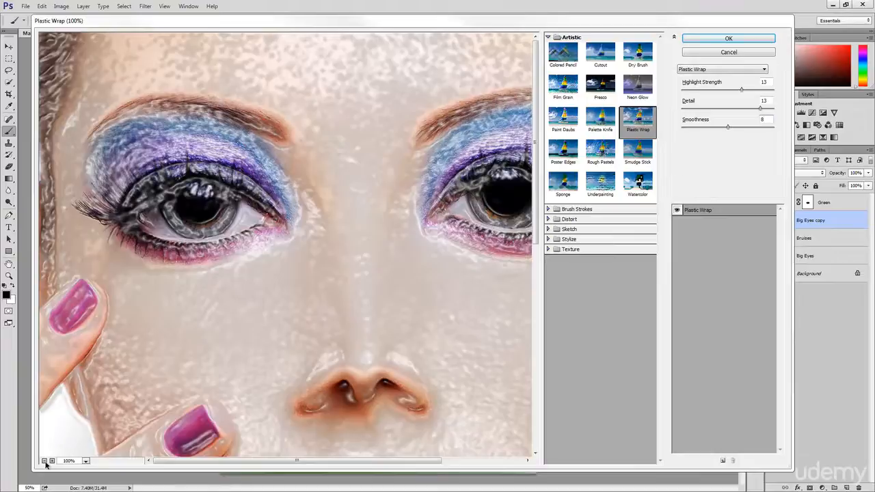
left_click(45, 463)
left_click(45, 463)
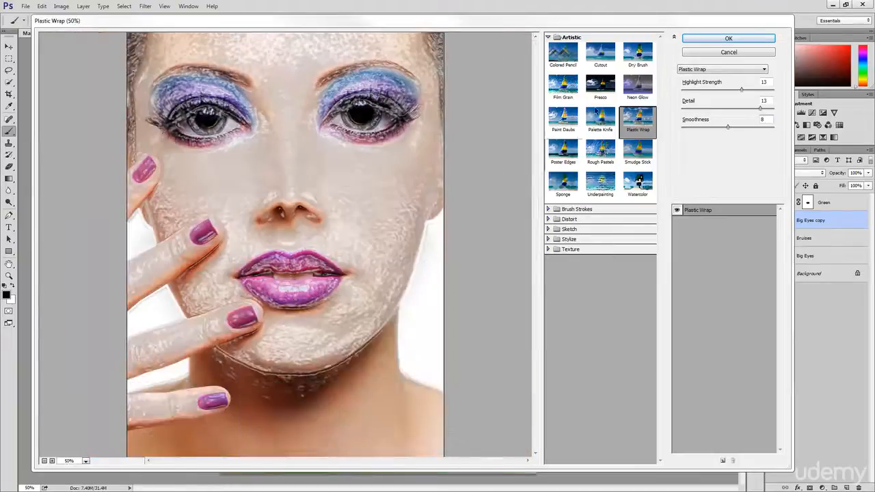
left_click(708, 41)
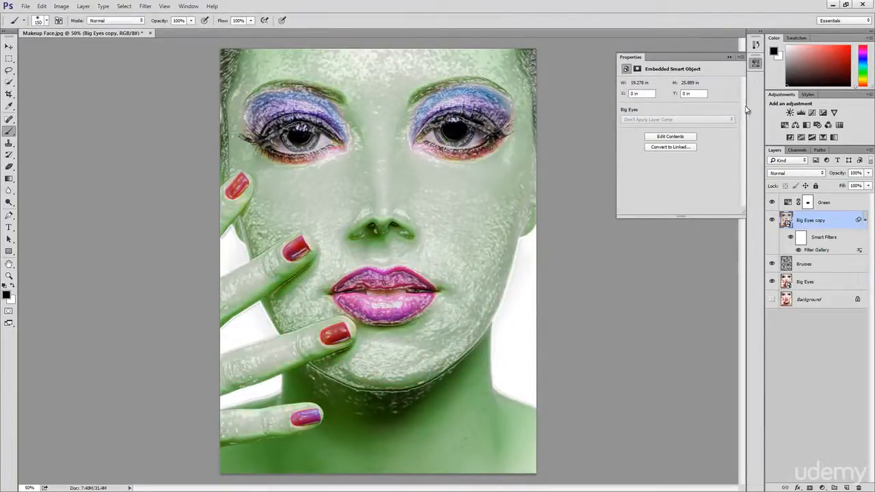
Step: Set the Big Eyes copy's blend mode to Multiply and rename the layer to Plastic
left_click(788, 174)
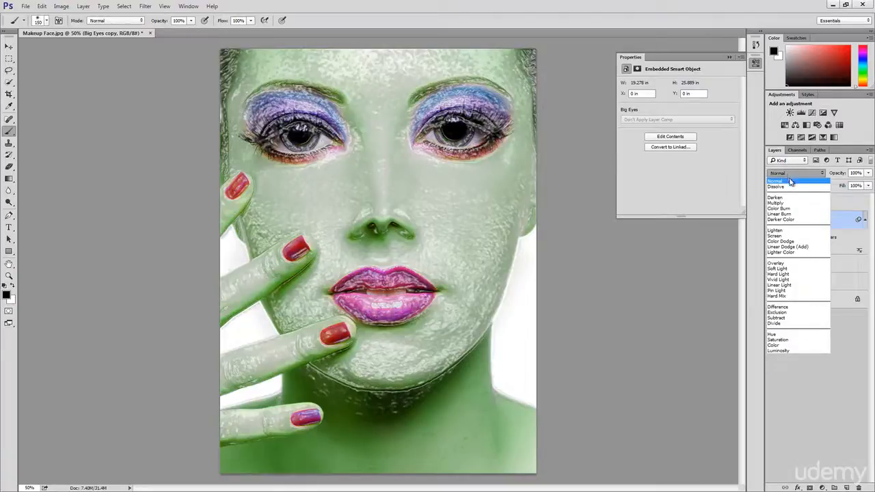
left_click(785, 203)
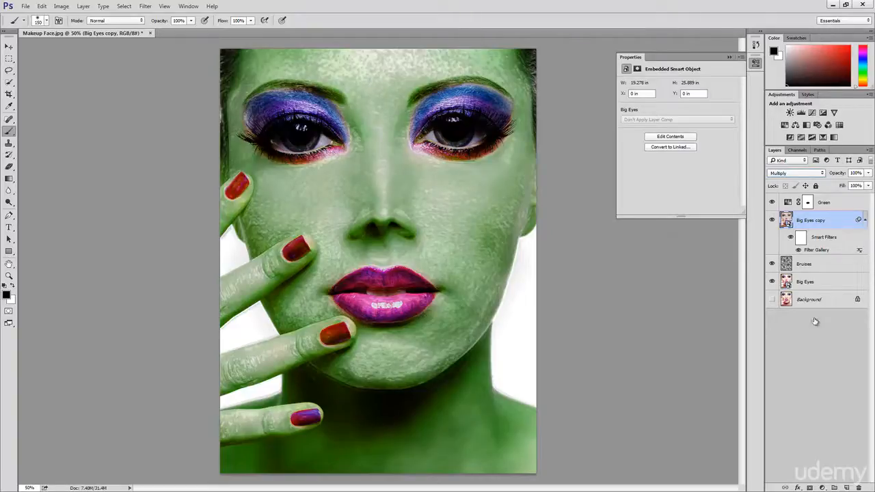
double_click(806, 220)
type("Plastic")
key("Return")
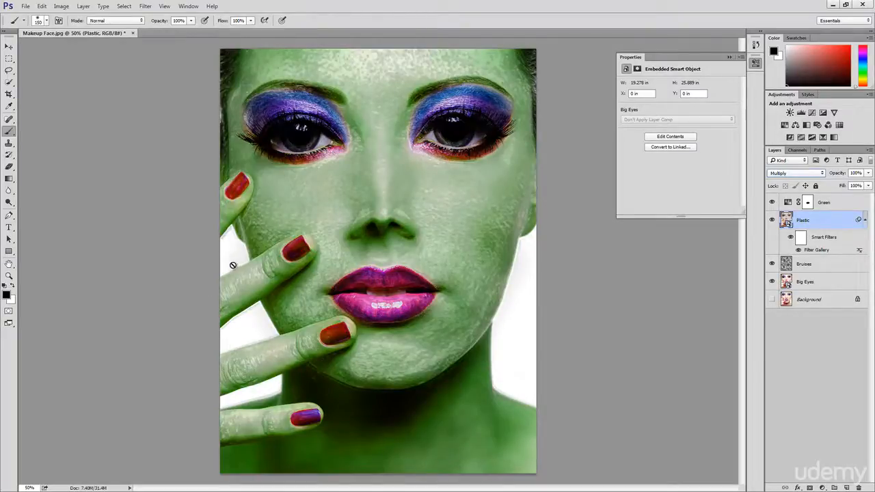
Step: Select the white background areas on the Big Eyes layer with the Magic Wand and invert the selection to cover the woman
left_click(810, 284)
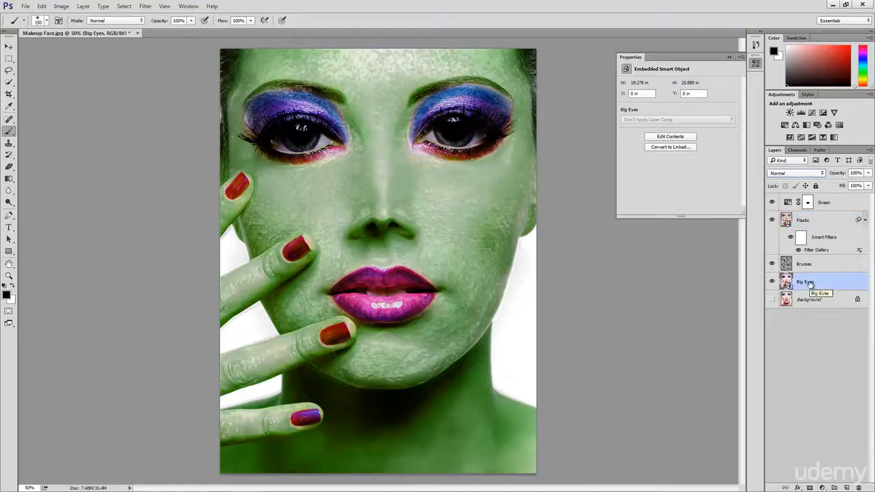
left_click(9, 83)
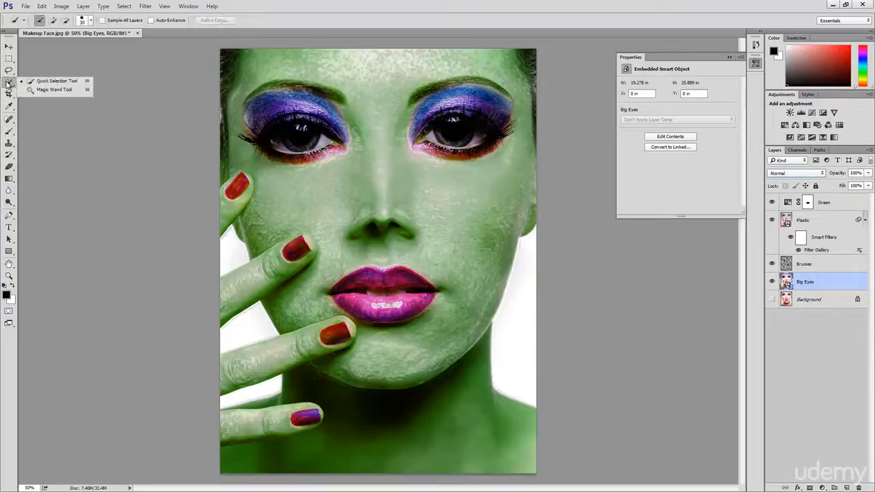
left_click(60, 90)
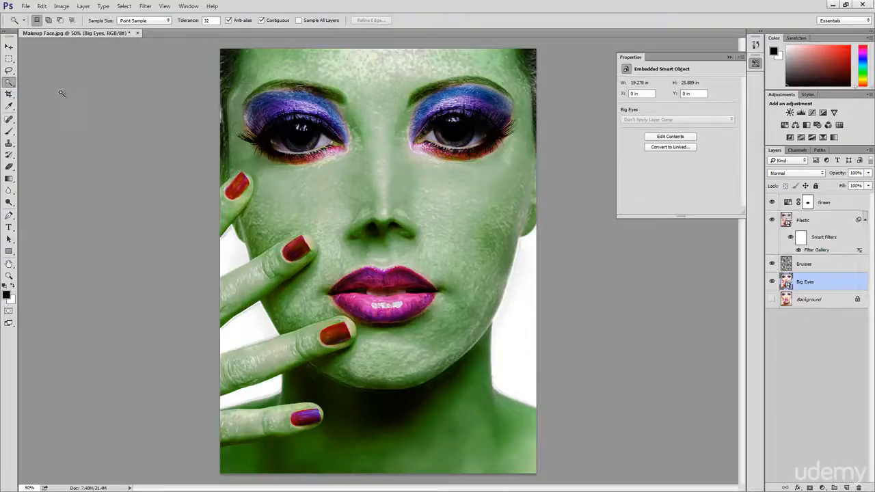
left_click(231, 253)
left_click(259, 329, "shift")
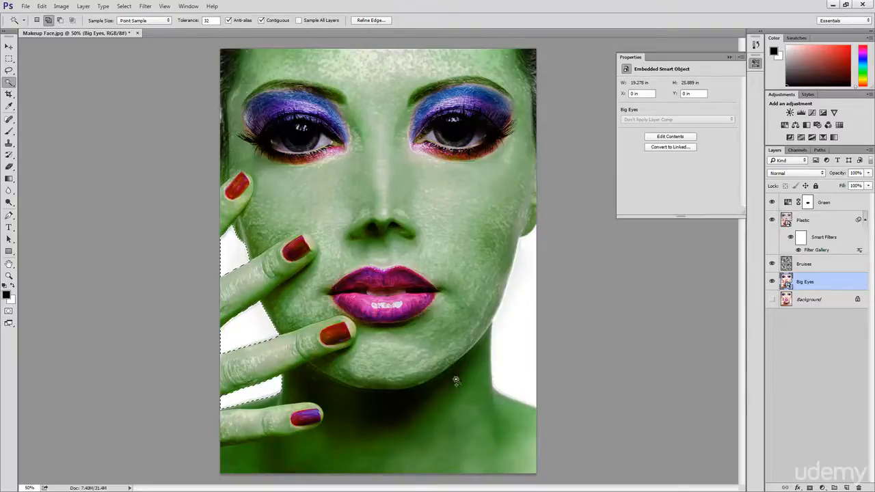
left_click(510, 351, "shift")
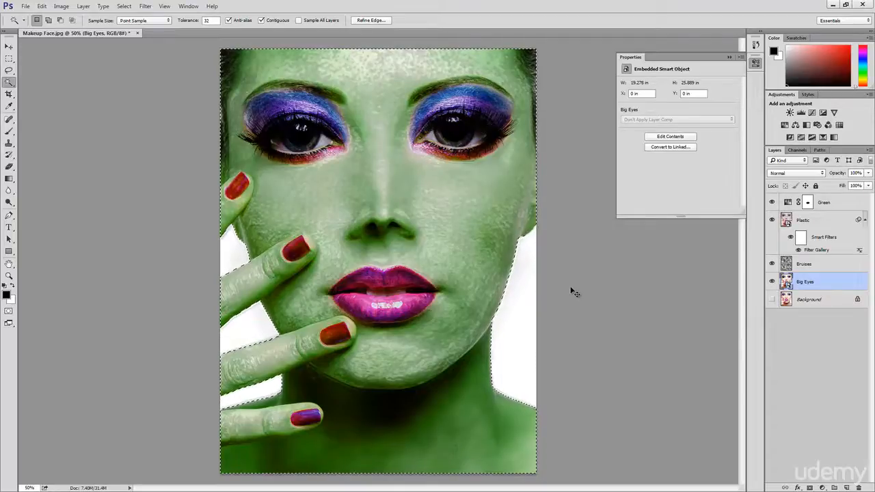
key("ctrl+shift+i")
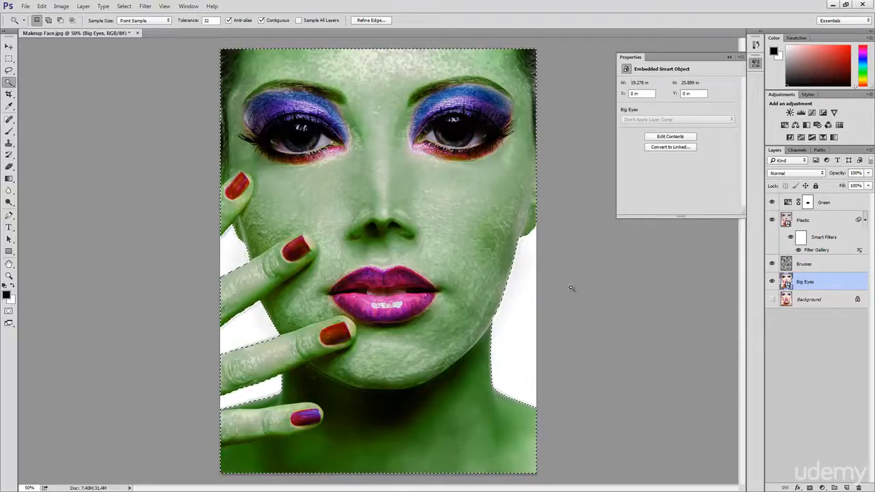
Step: Add a layer mask to the Plastic layer from the selection and paint black over both eyes on the mask
left_click(810, 220)
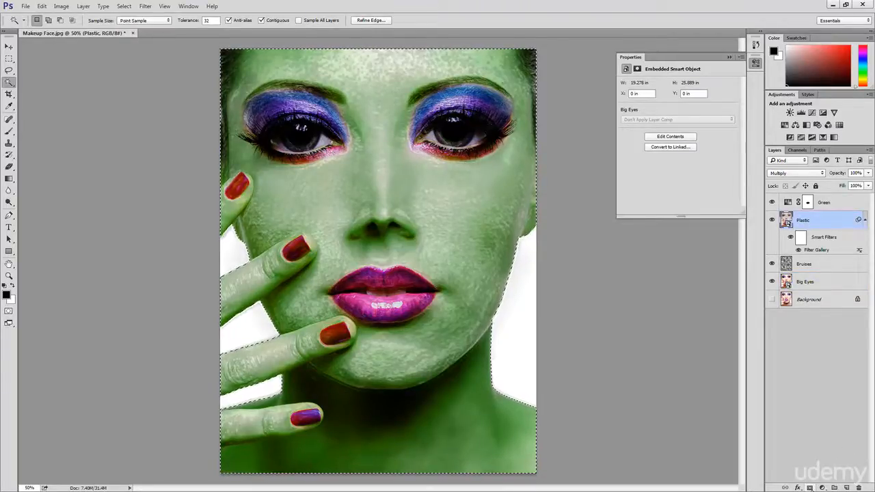
left_click(810, 488)
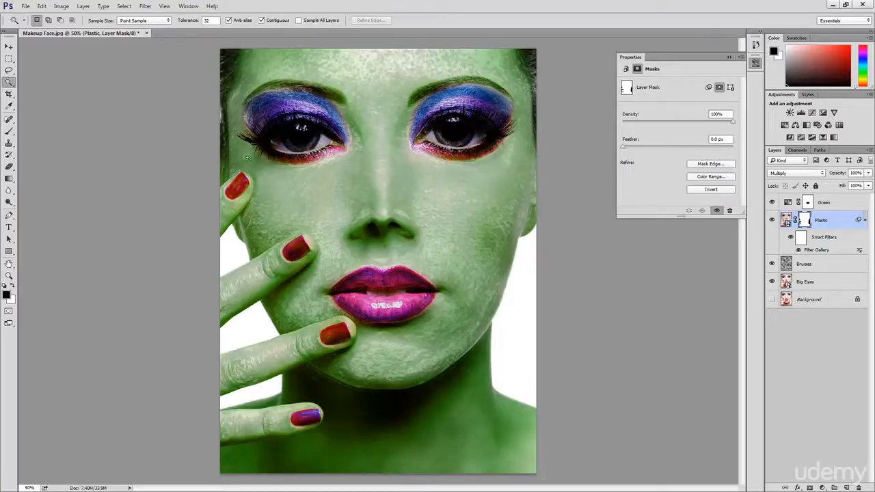
left_click(9, 132)
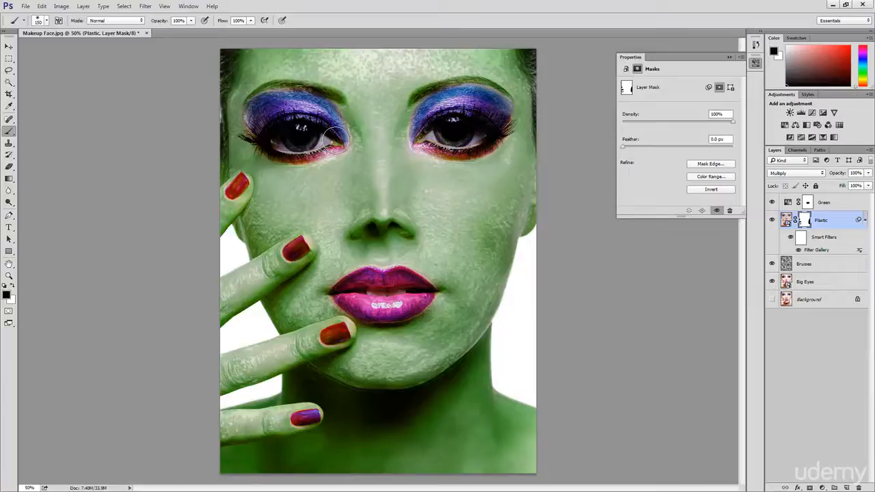
mouse_move(335, 139)
left_mouse_down()
mouse_move(283, 149)
mouse_move(260, 139)
mouse_move(255, 117)
mouse_move(274, 106)
mouse_move(288, 114)
mouse_move(274, 127)
mouse_move(287, 106)
mouse_move(312, 115)
left_mouse_up()
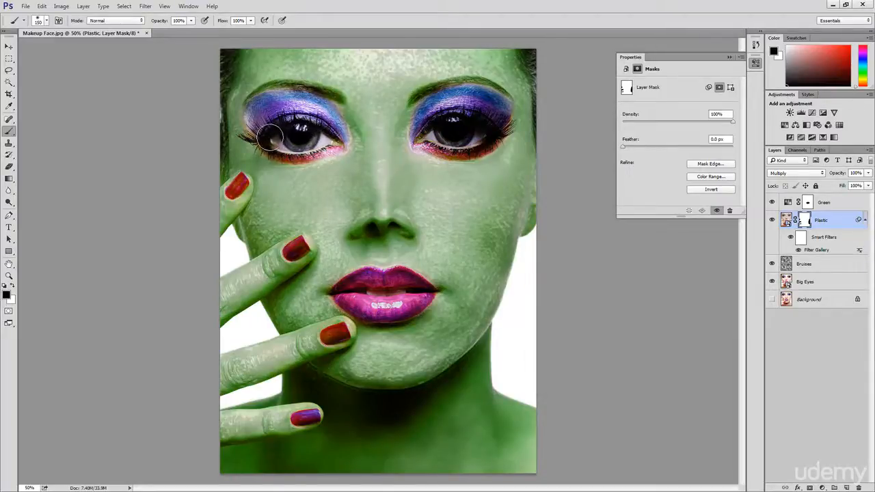
mouse_move(417, 145)
left_mouse_down()
mouse_move(434, 129)
mouse_move(429, 111)
mouse_move(489, 92)
mouse_move(502, 137)
mouse_move(454, 153)
mouse_move(446, 131)
mouse_move(475, 124)
mouse_move(491, 131)
mouse_move(486, 140)
mouse_move(506, 123)
mouse_move(451, 117)
mouse_move(434, 131)
mouse_move(440, 141)
mouse_move(483, 132)
left_mouse_up()
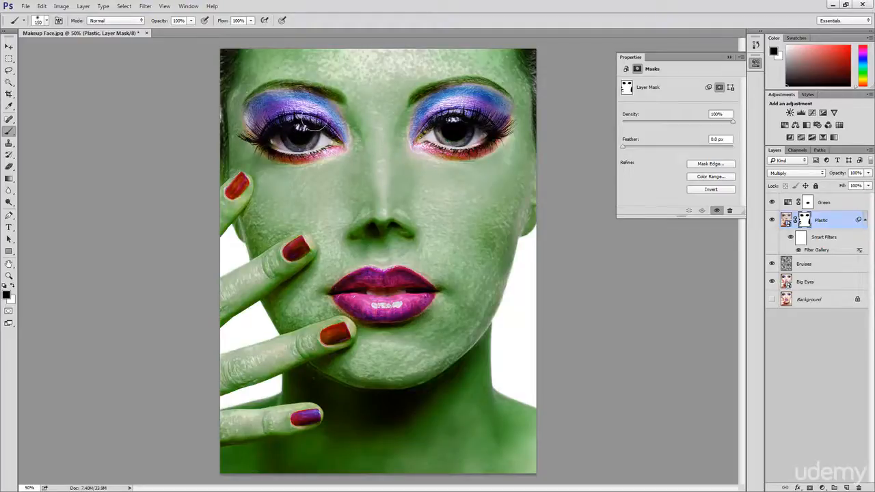
Step: Brush black over the eyes and surrounding makeup on the Plastic layer's mask with a larger 300 px brush, and compare with the layer hidden
key("bracketright")
key("bracketright")
key("bracketright")
key("bracketright")
key("bracketright")
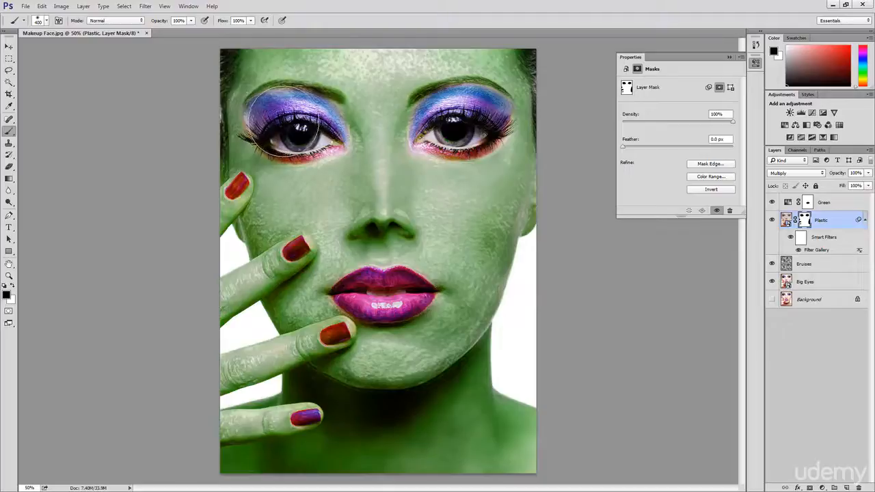
key("bracketleft")
mouse_move(435, 128)
left_mouse_down()
mouse_move(478, 127)
mouse_move(486, 116)
left_mouse_up()
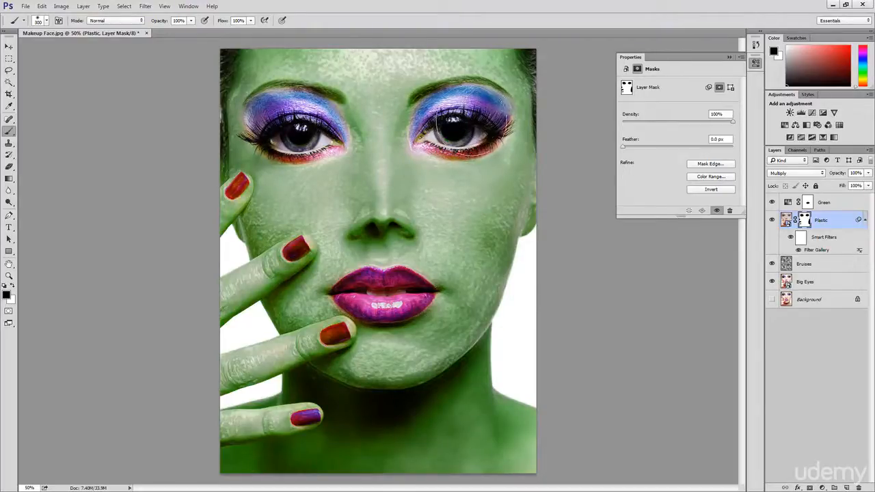
key("bracketright")
key("bracketleft")
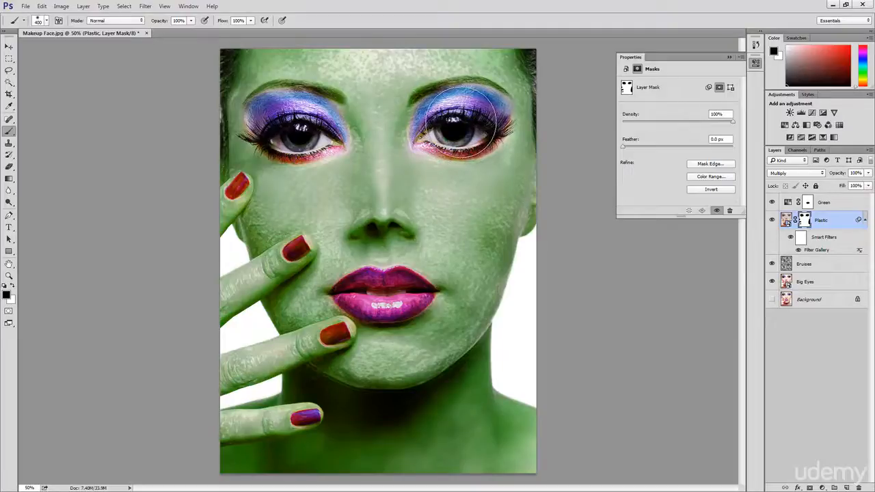
mouse_move(459, 121)
left_mouse_down()
mouse_move(468, 123)
mouse_move(440, 126)
mouse_move(485, 131)
left_mouse_up()
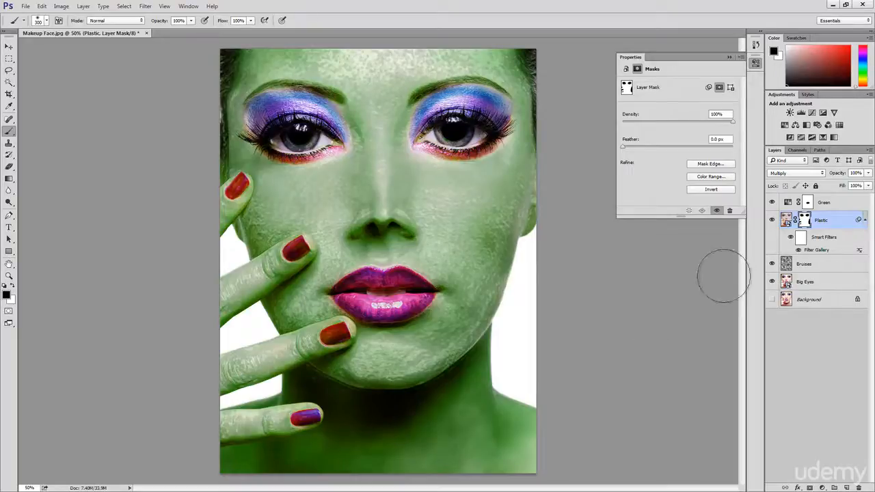
left_click(773, 219)
left_click(773, 219)
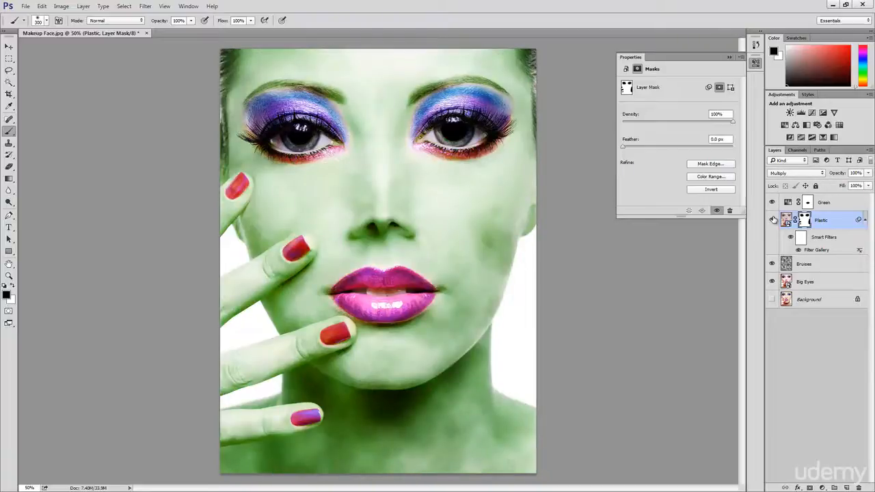
left_click(773, 219)
left_click(773, 219)
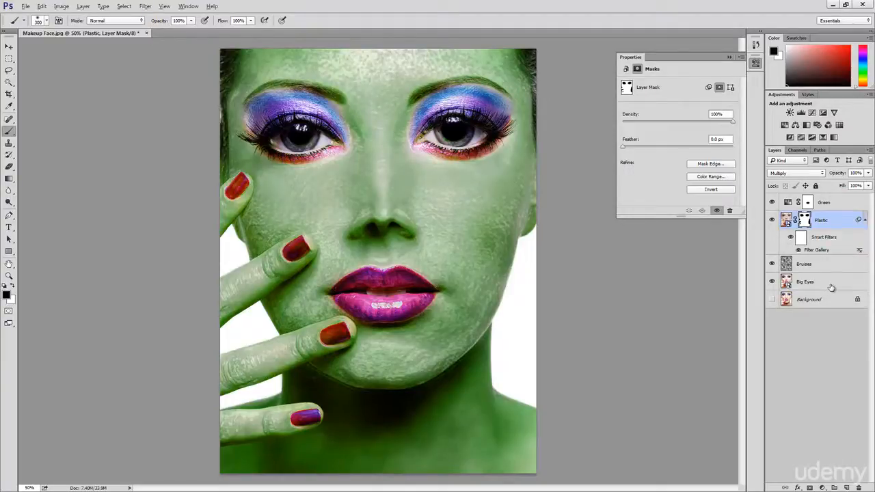
Step: Duplicate the Big Eyes layer directly above the Plastic layer and choose the Bas Relief sketch filter for the copy
left_click_drag(831, 287, 839, 221)
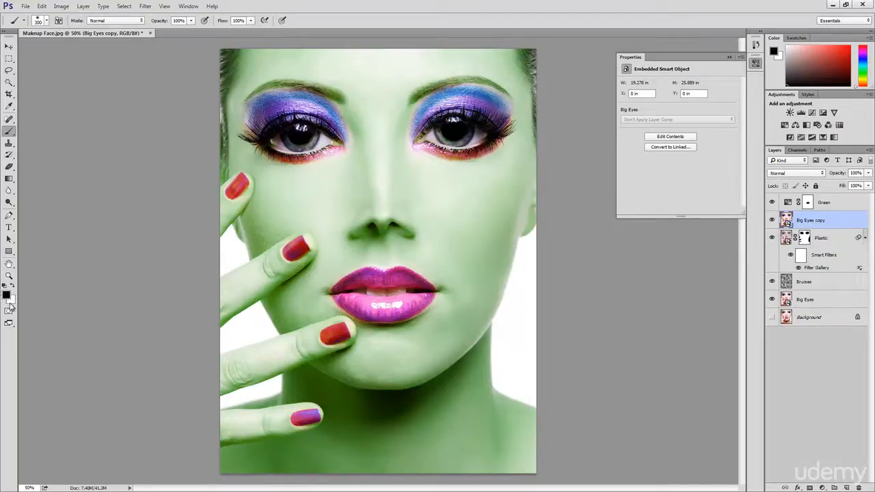
left_click(145, 6)
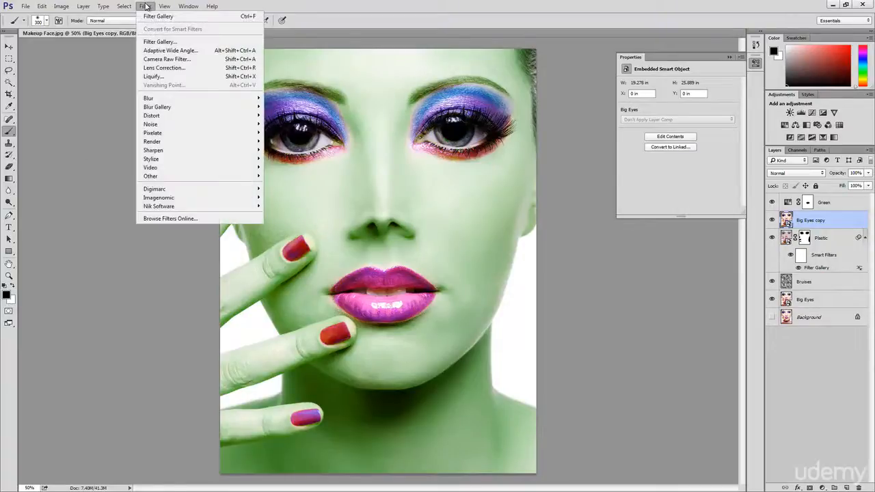
left_click(149, 41)
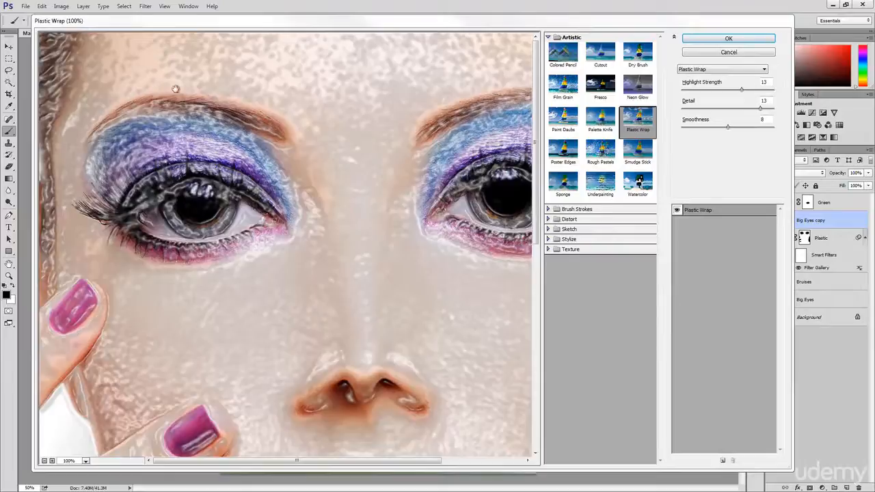
left_click(549, 230)
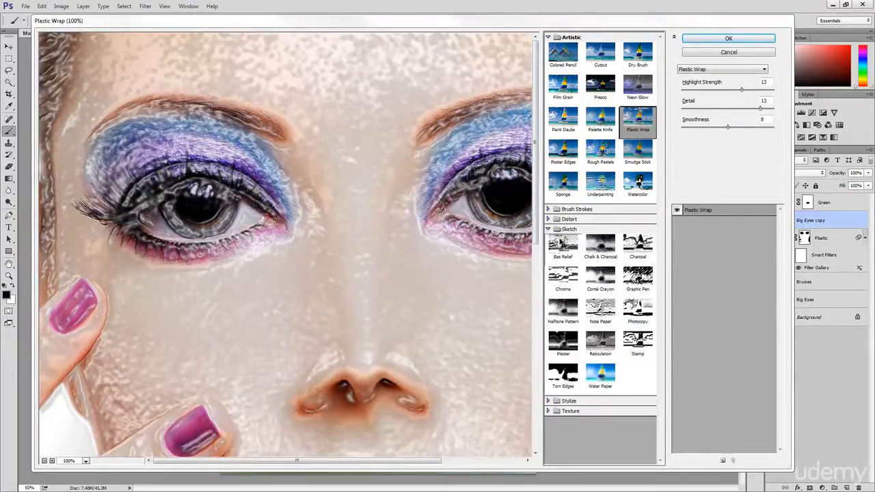
left_click(568, 253)
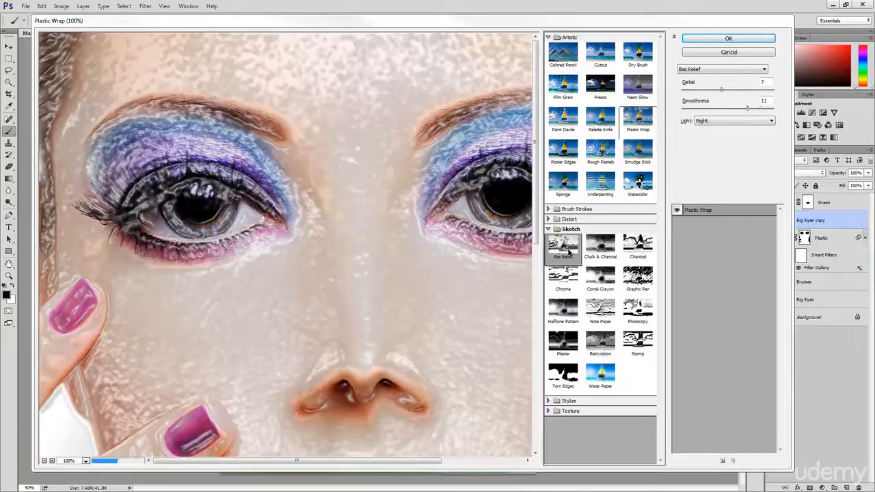
Step: Apply Bas Relief to the Big Eyes copy with detail 13, smoothness 1 and light from the bottom
left_click(44, 462)
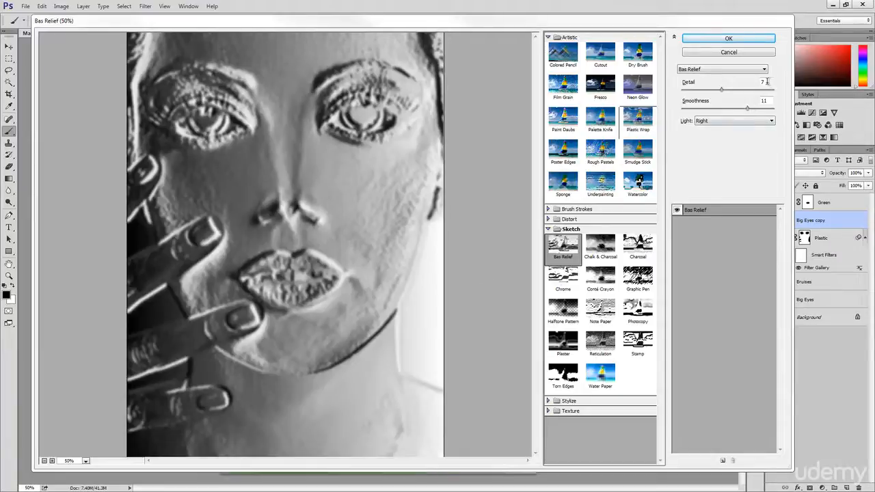
left_click(760, 82)
type("13")
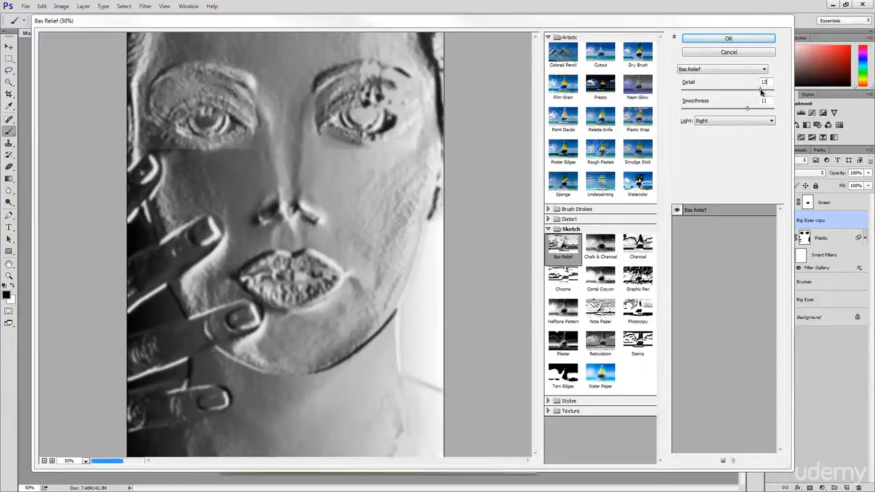
left_click(758, 100)
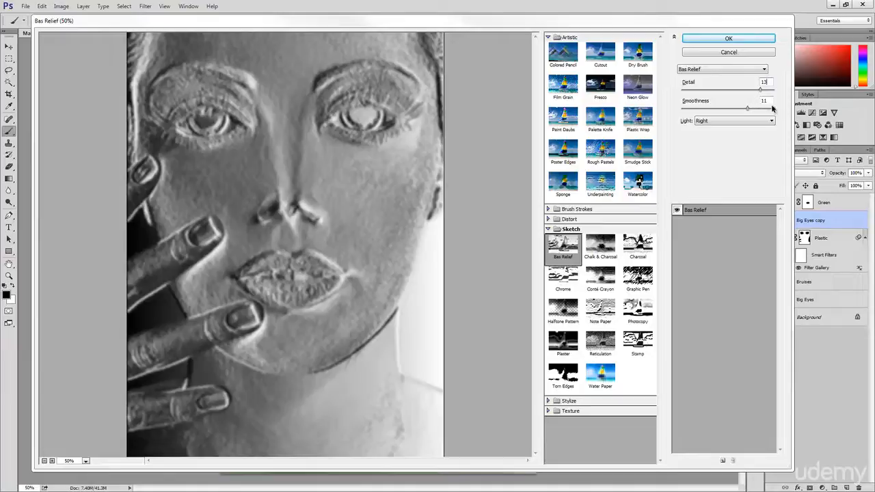
type("1")
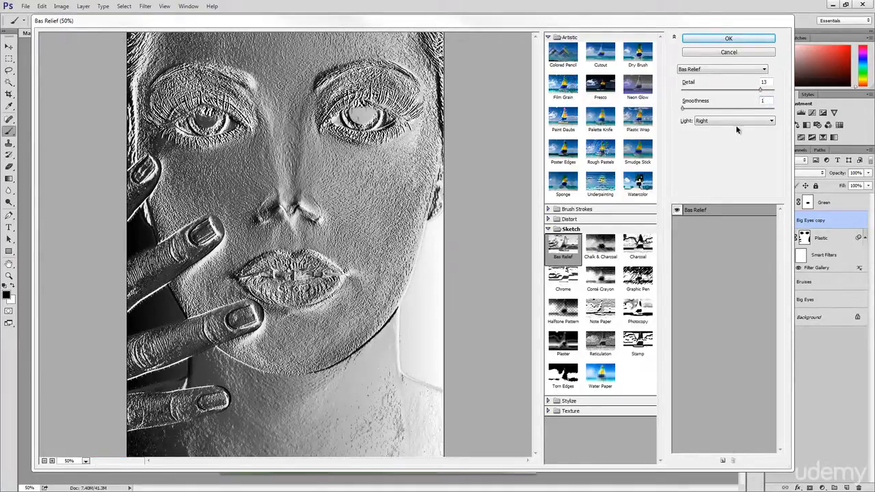
left_click(737, 121)
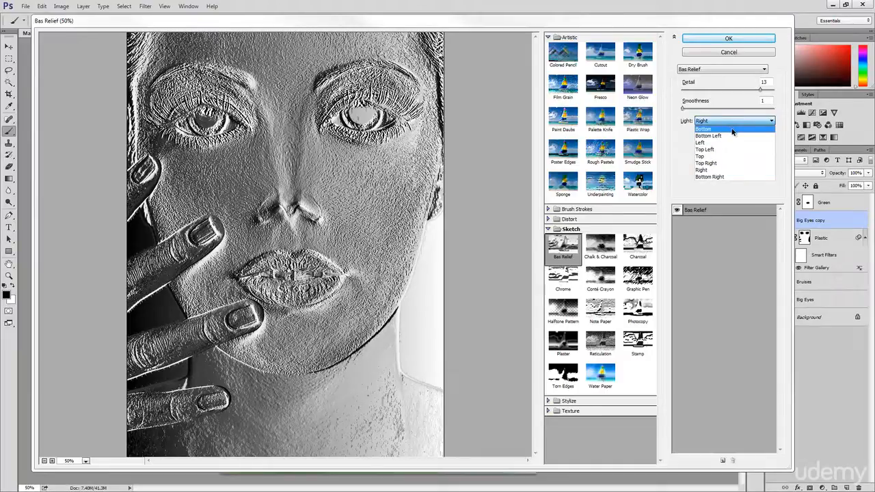
left_click(732, 130)
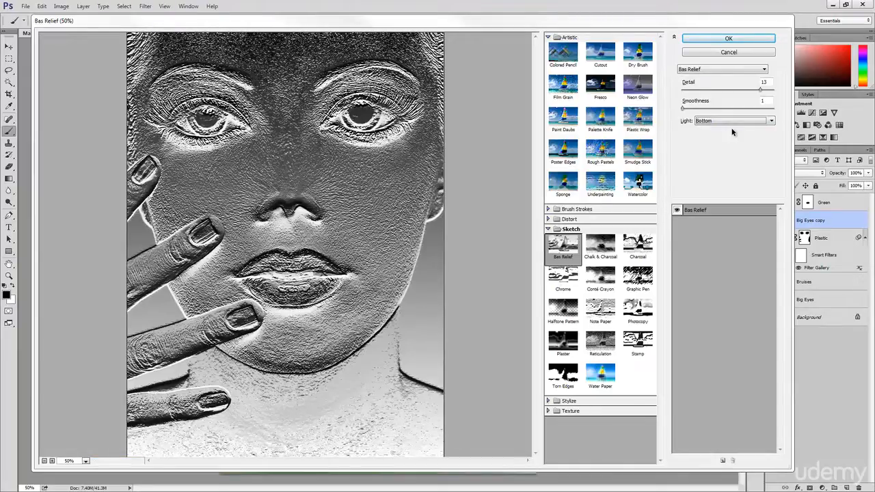
left_click(729, 39)
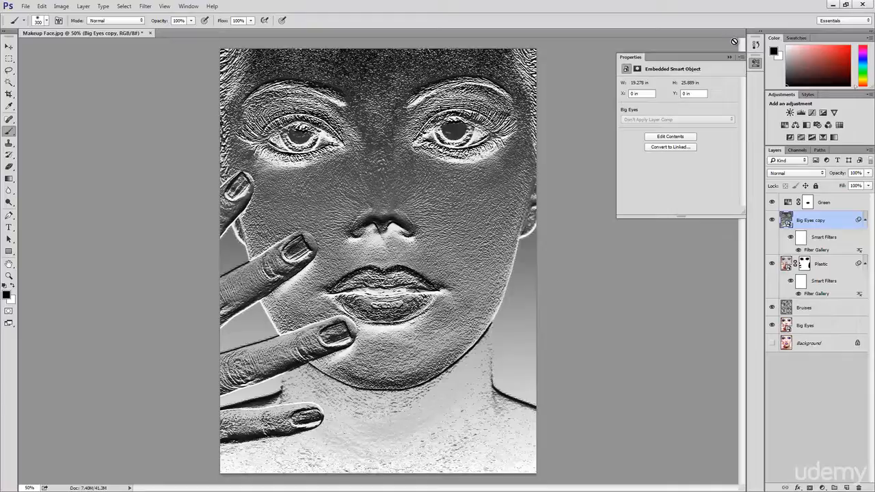
Step: Rename the Big Eyes copy layer to Texture
double_click(824, 221)
type("Te")
type("xtre")
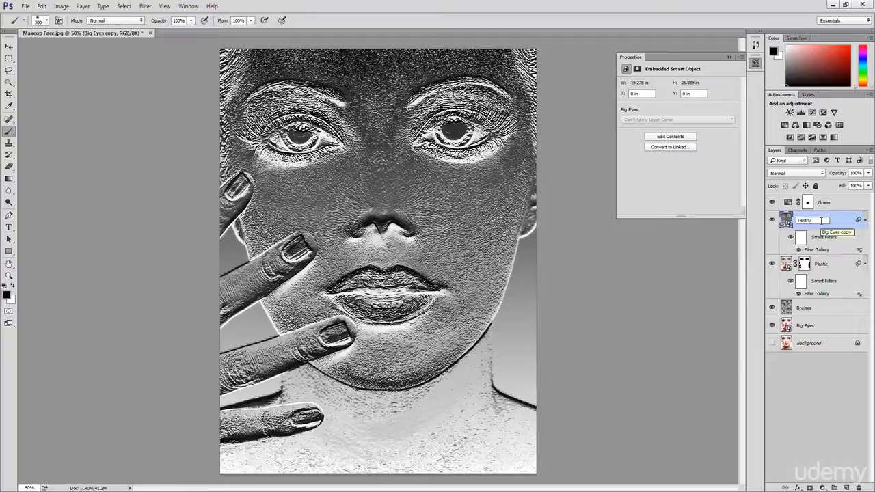
key("BackSpace")
key("BackSpace")
type("ure")
key("Return")
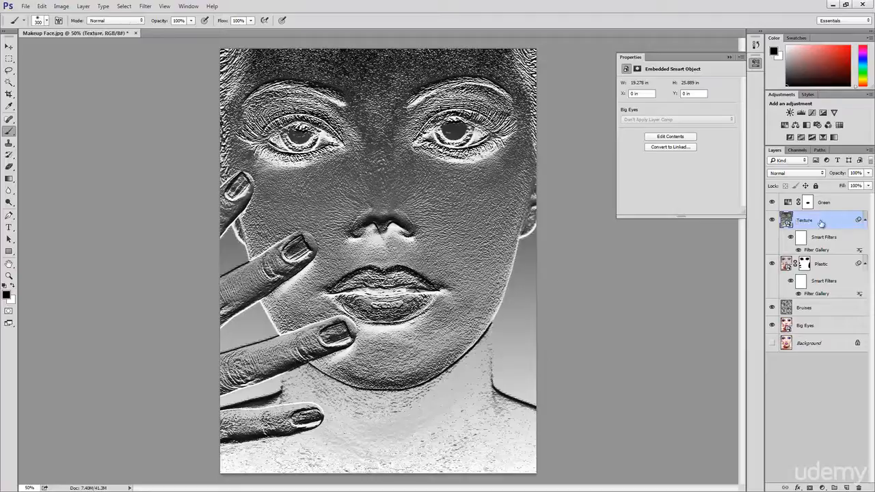
Step: Set the Texture layer to Overlay at 70% opacity and copy the Green layer's mask onto it
left_click(790, 175)
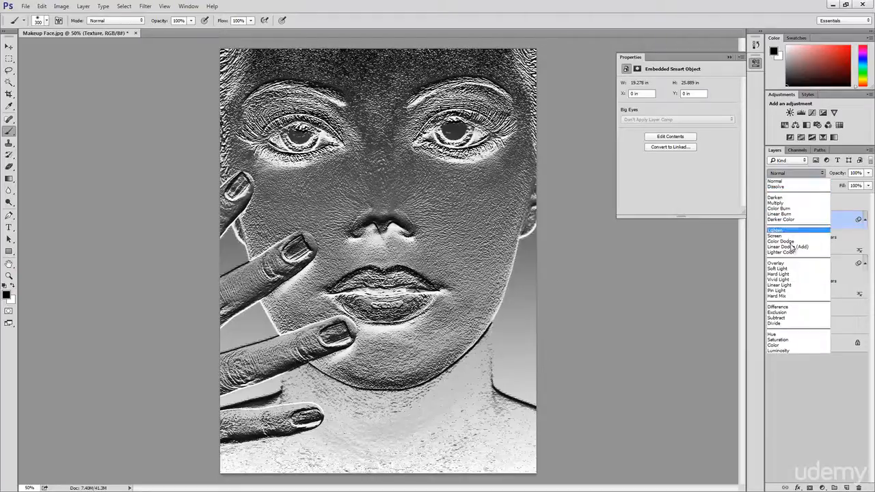
left_click(785, 263)
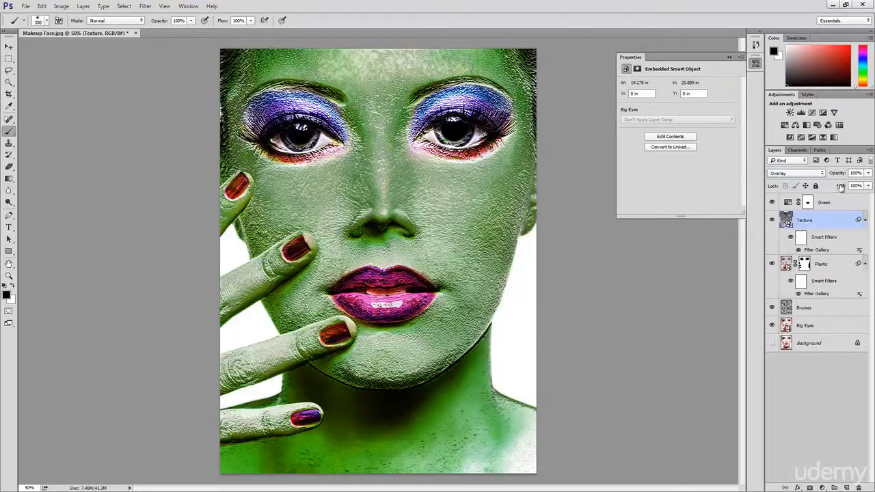
left_click(860, 173)
type("50")
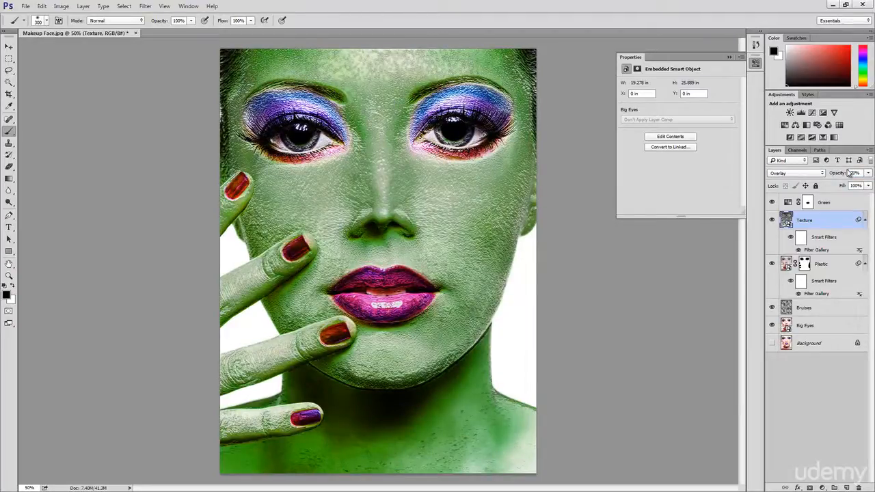
key("Return")
left_click_drag(807, 203, 810, 224)
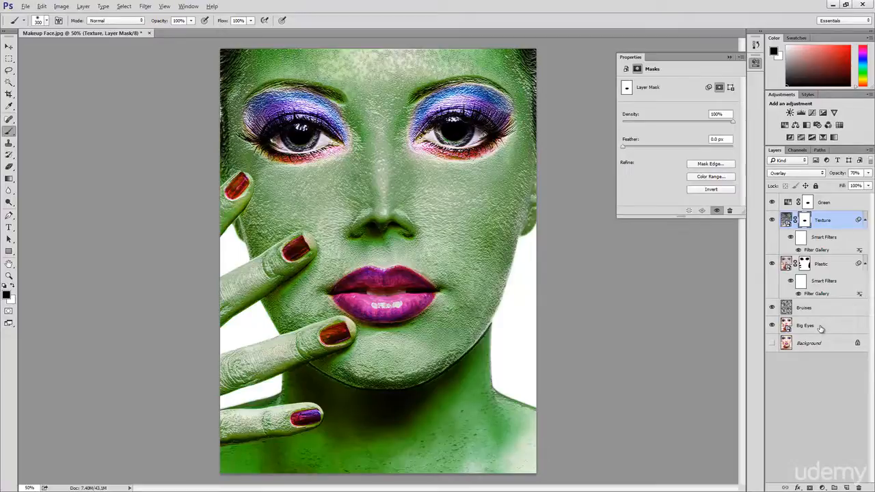
Step: Duplicate the Big Eyes layer directly above the Texture layer and choose the Stained Glass texture filter for the copy
left_click_drag(820, 329, 833, 229)
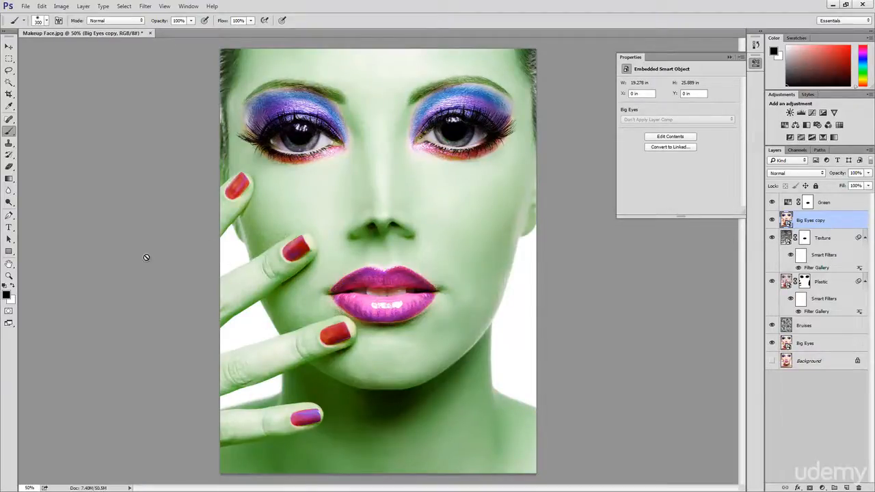
left_click(13, 287)
left_click(145, 6)
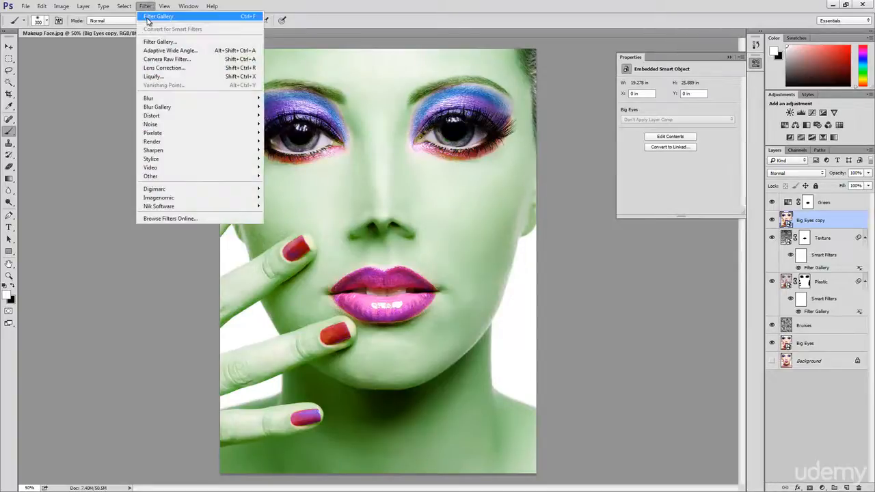
left_click(156, 42)
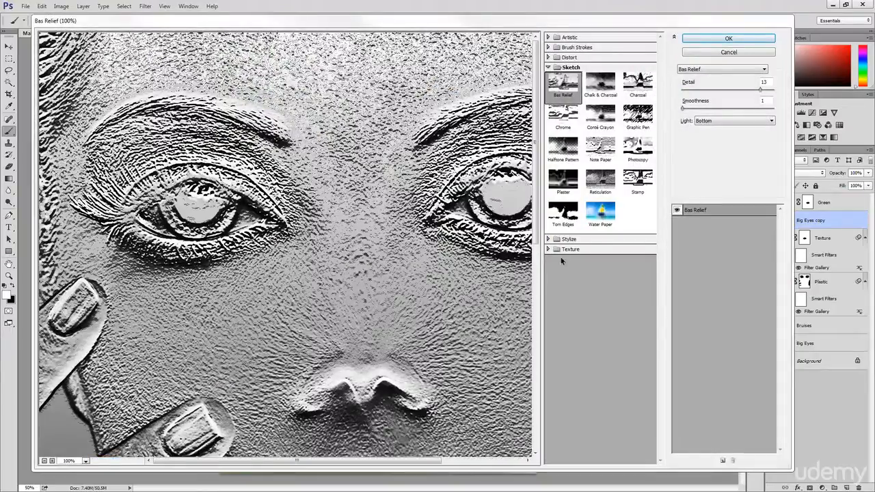
left_click(548, 249)
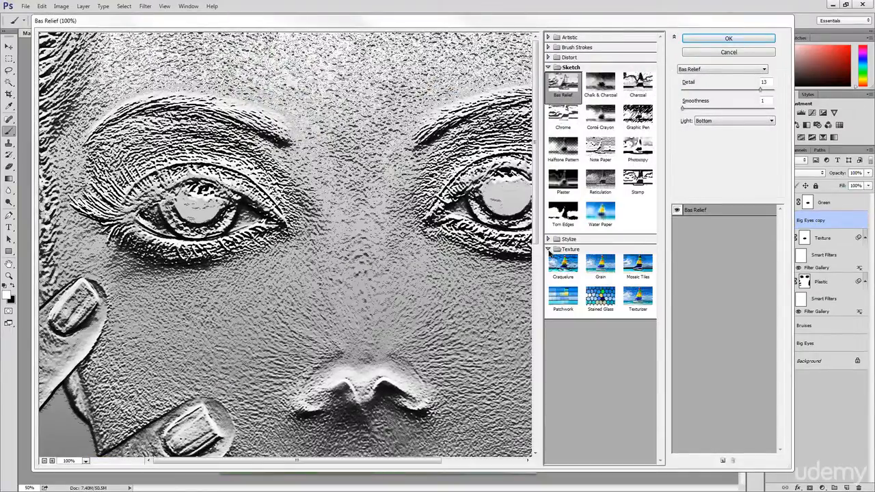
left_click(600, 310)
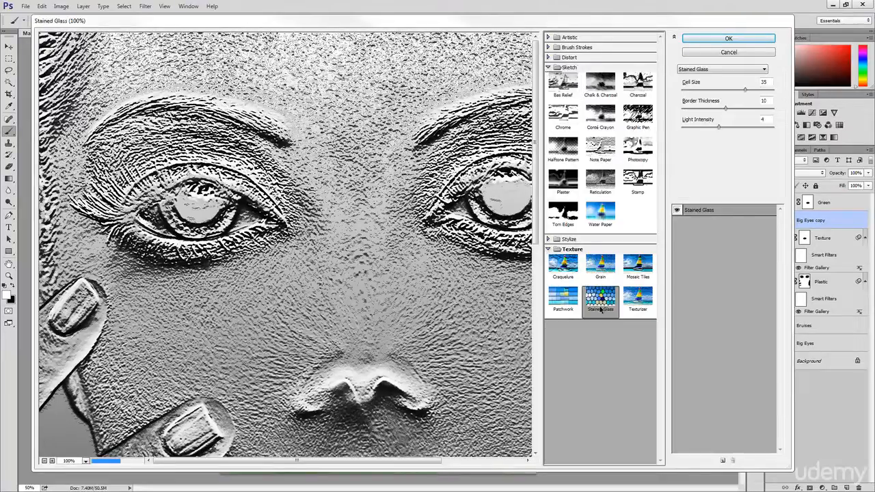
Step: Apply Stained Glass to the Big Eyes copy with cell size 13, border thickness 2 and light intensity 0
left_click(44, 461)
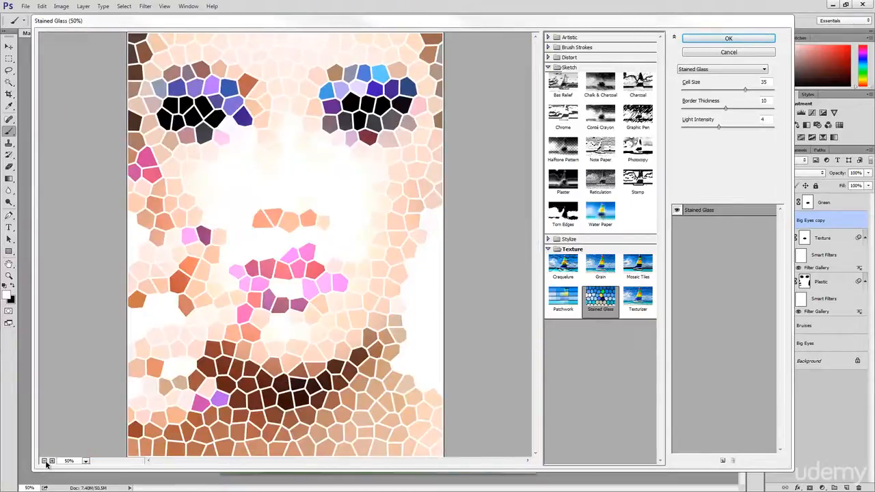
left_click(45, 461)
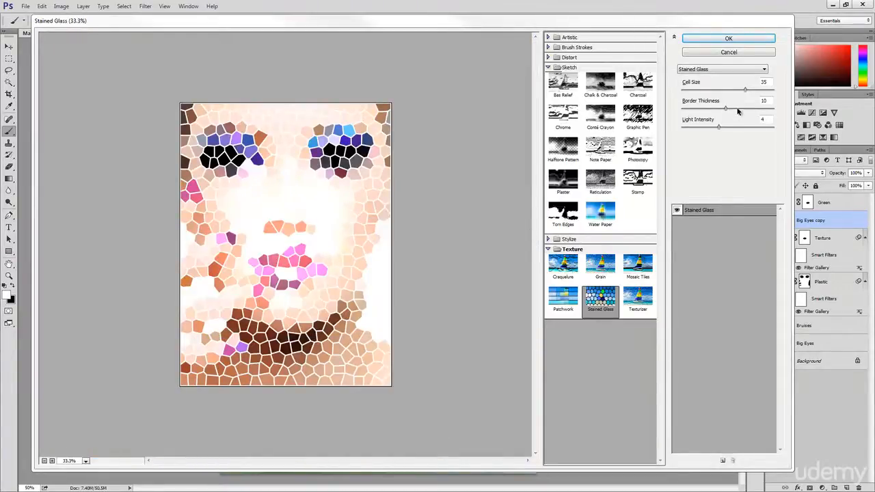
double_click(763, 81)
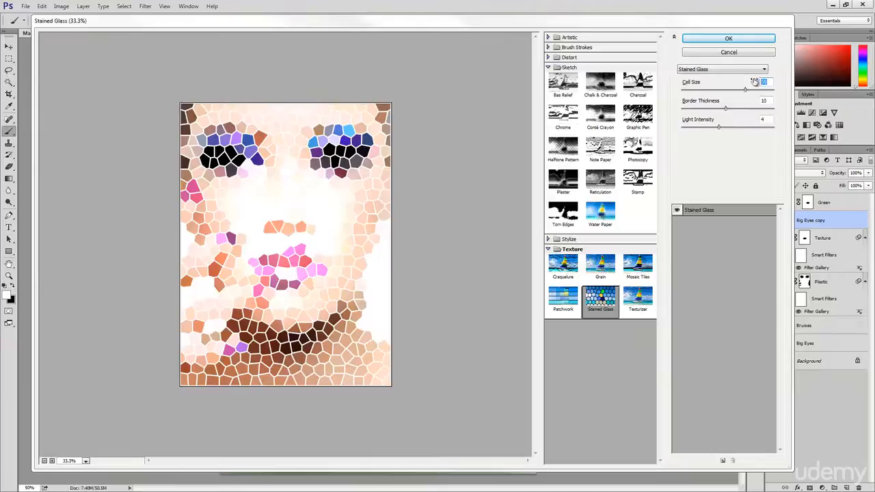
type("13")
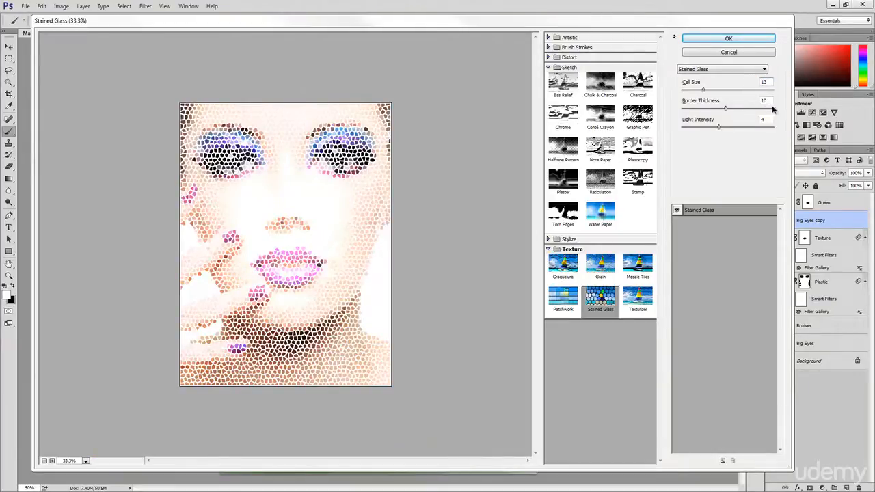
double_click(763, 100)
type("2")
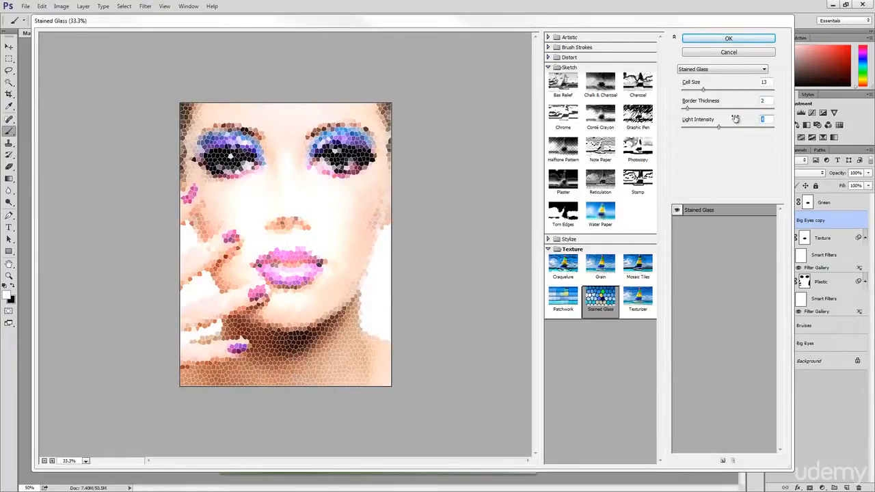
type("0")
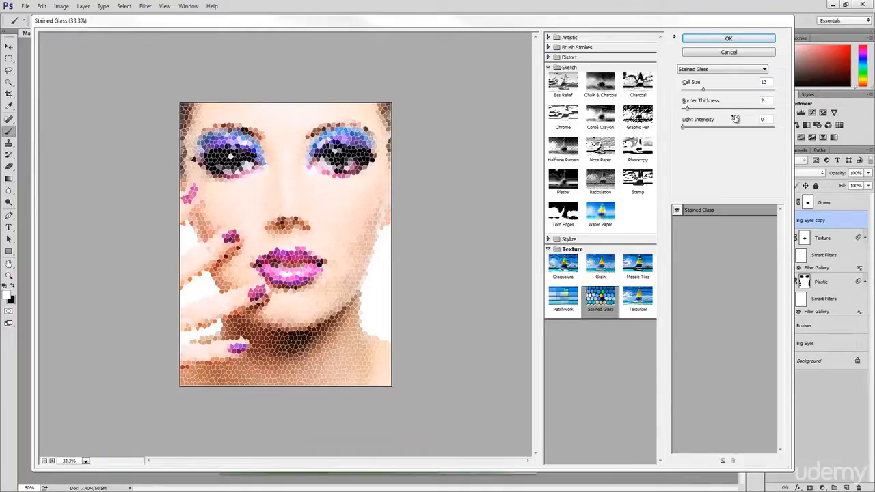
left_click(755, 39)
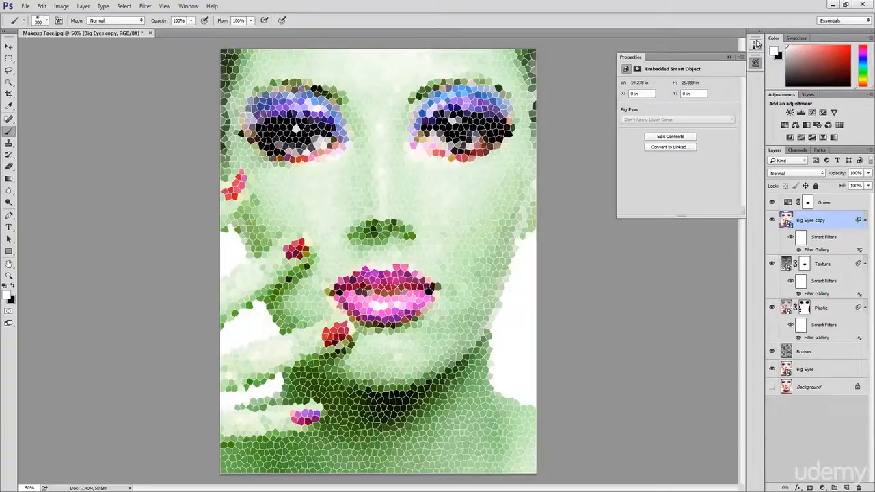
Step: Rename the stained-glass Big Eyes copy layer to Face Scales
double_click(814, 222)
type("Face Scales")
key("Return")
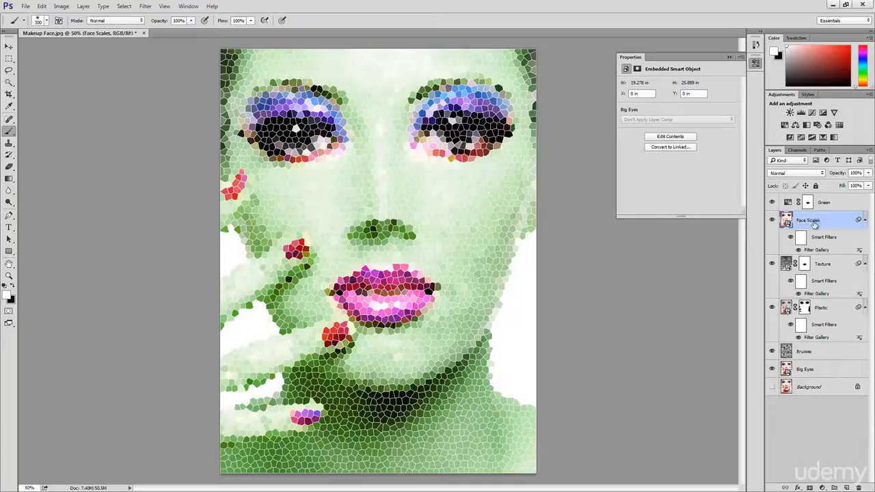
Step: Set the Face Scales layer to Multiply and copy the Plastic layer's mask onto it
left_click(797, 173)
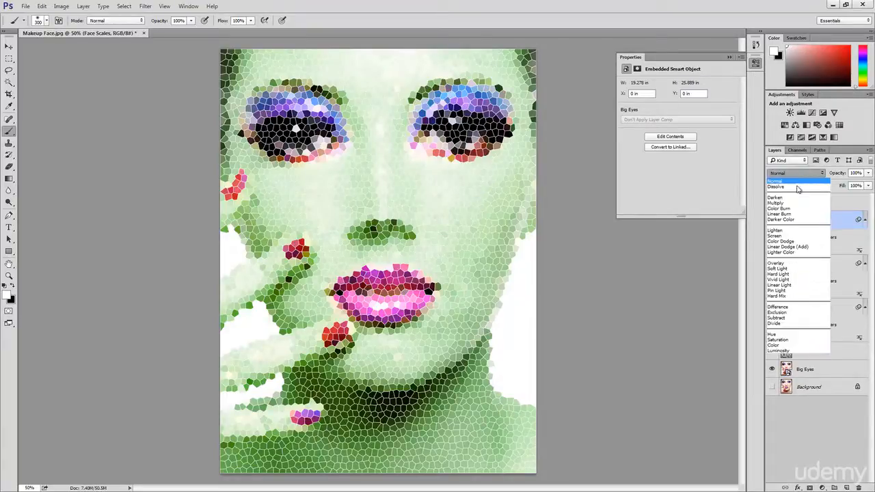
left_click(788, 204)
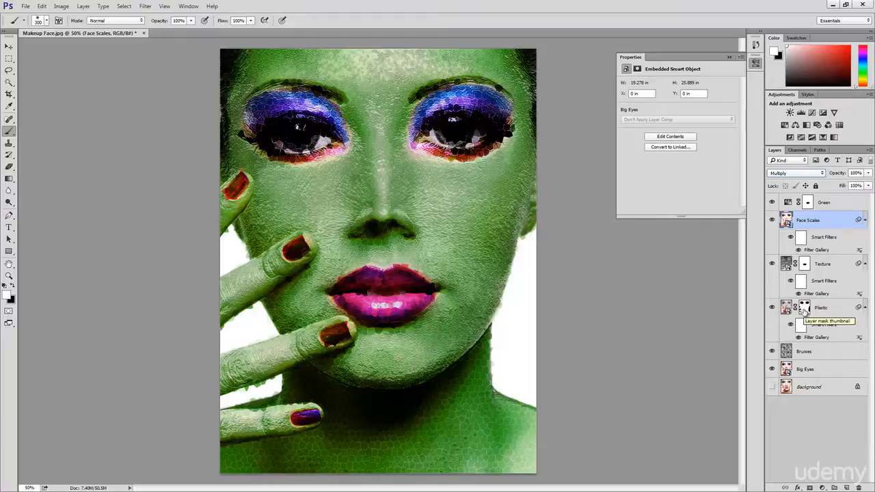
left_click_drag(804, 309, 809, 224)
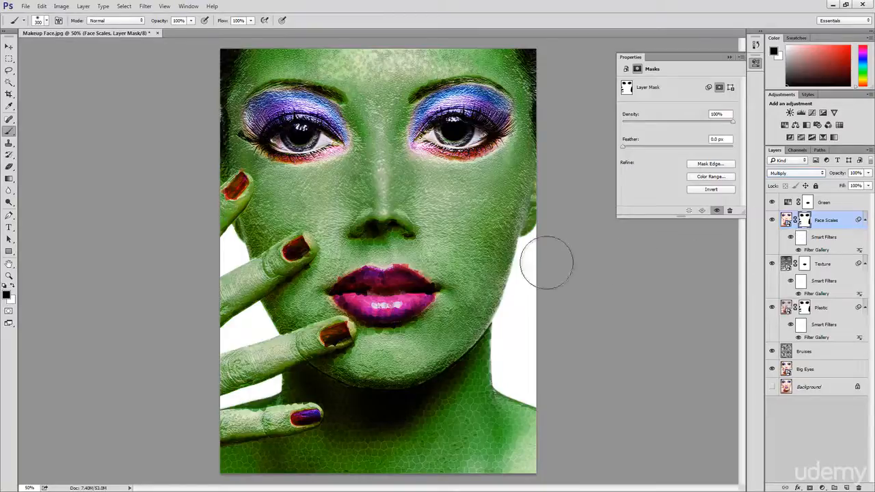
Step: Select the lips by inverting the Green mask's selection, fill them with black on the Face Scales mask, and deselect
mouse_move(412, 274)
left_mouse_down()
mouse_move(371, 289)
mouse_move(406, 293)
mouse_move(408, 318)
left_mouse_up()
left_click(808, 203, "ctrl")
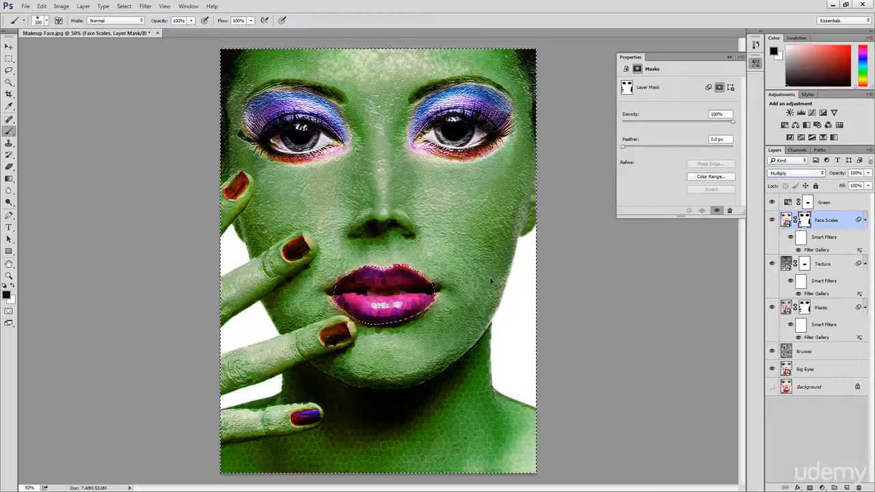
key("ctrl+shift+i")
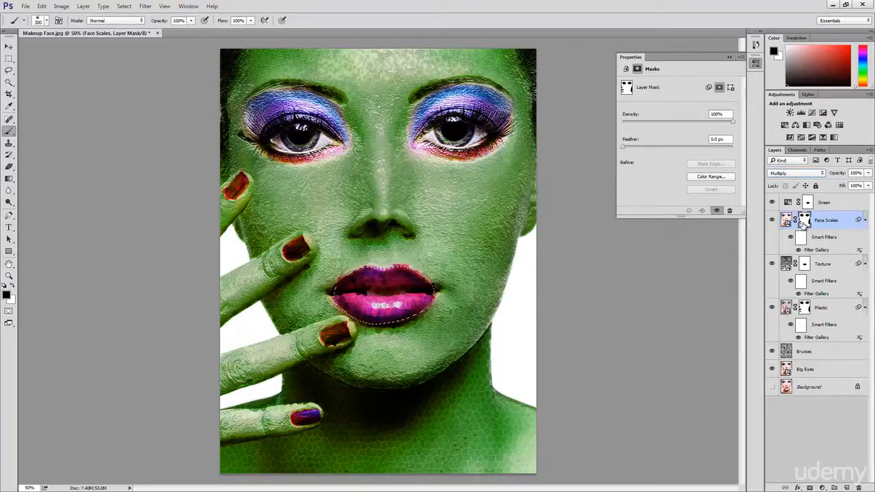
left_click(42, 6)
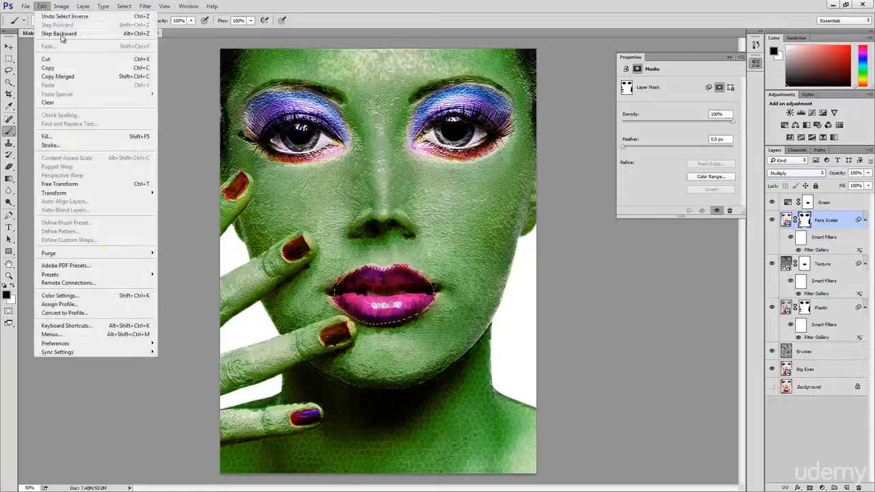
left_click(69, 136)
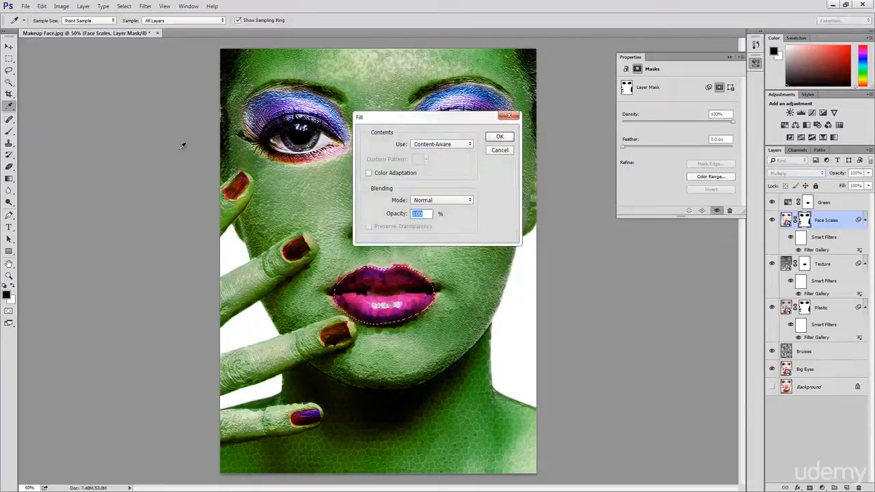
left_click(444, 145)
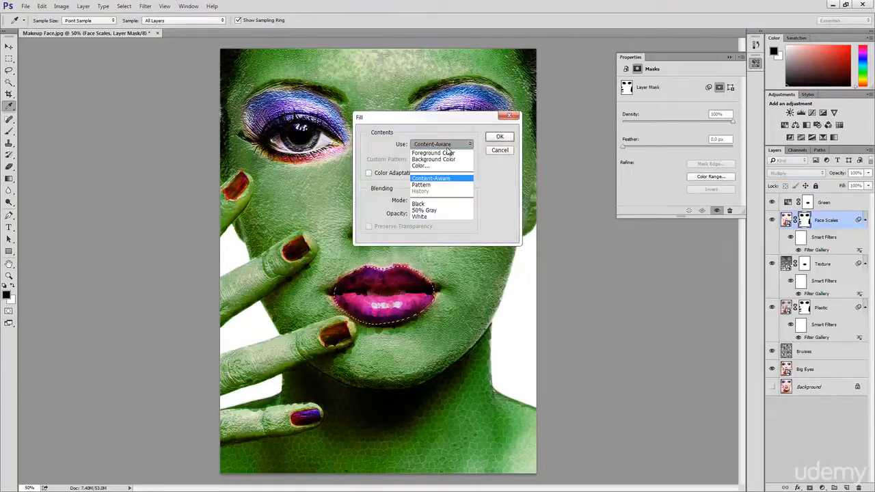
left_click(434, 203)
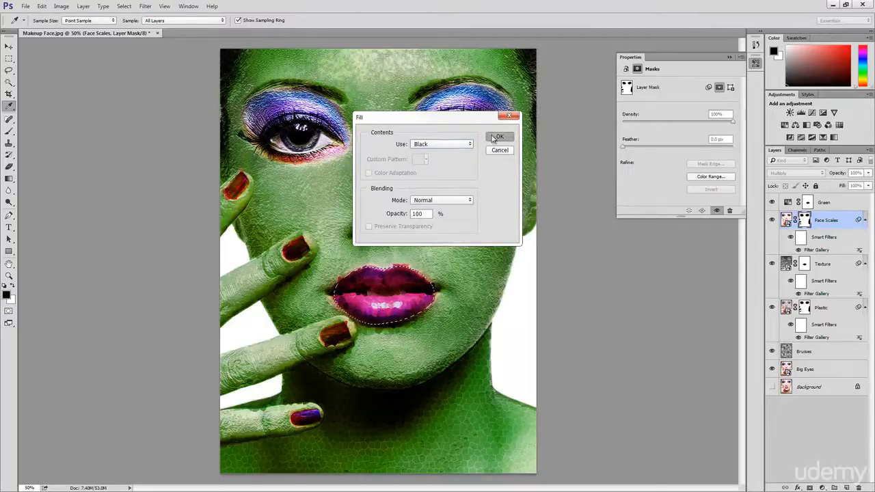
left_click(500, 136)
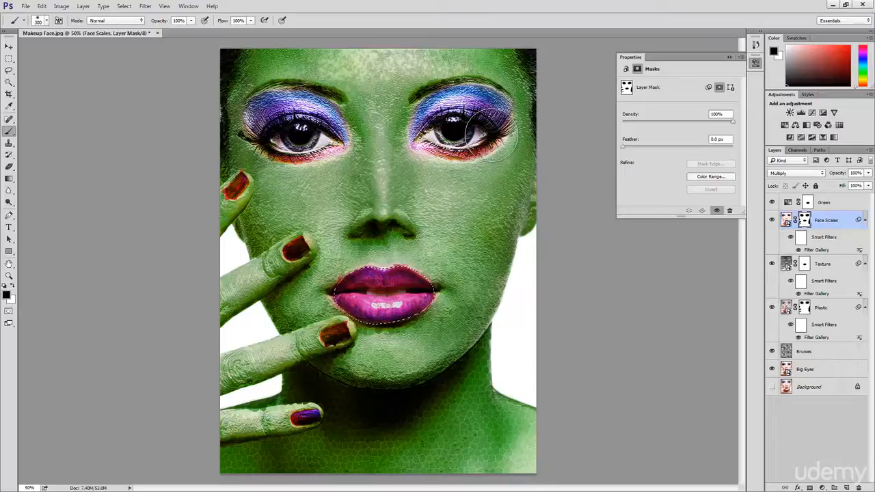
key("ctrl+d")
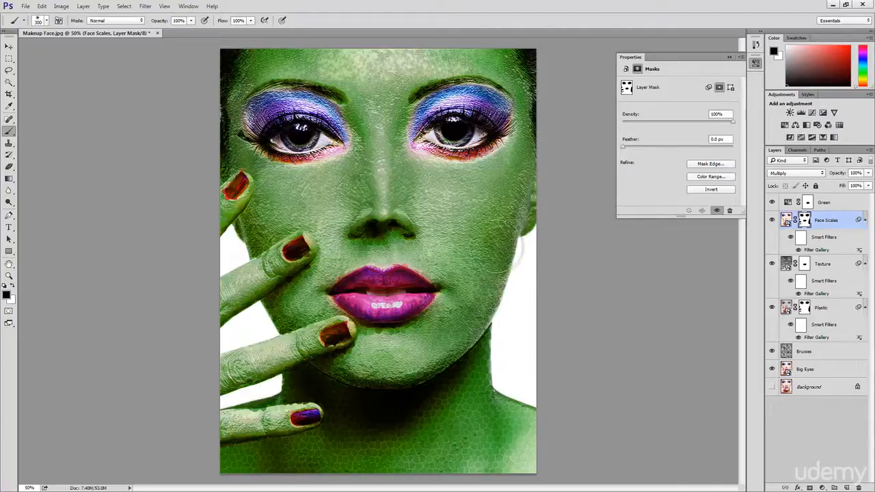
Step: Reduce the brush to 100 px and paint black over the nostrils on the Face Scales mask
key("bracketleft")
key("bracketleft")
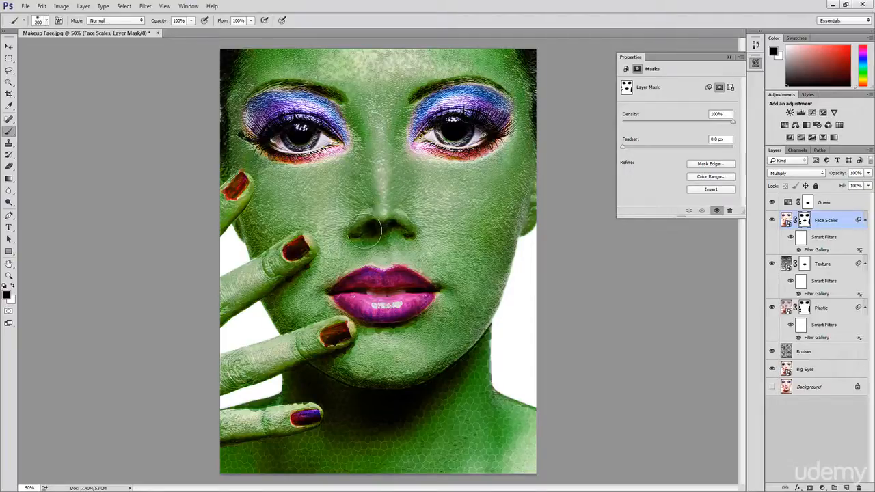
key("bracketleft")
key("bracketleft")
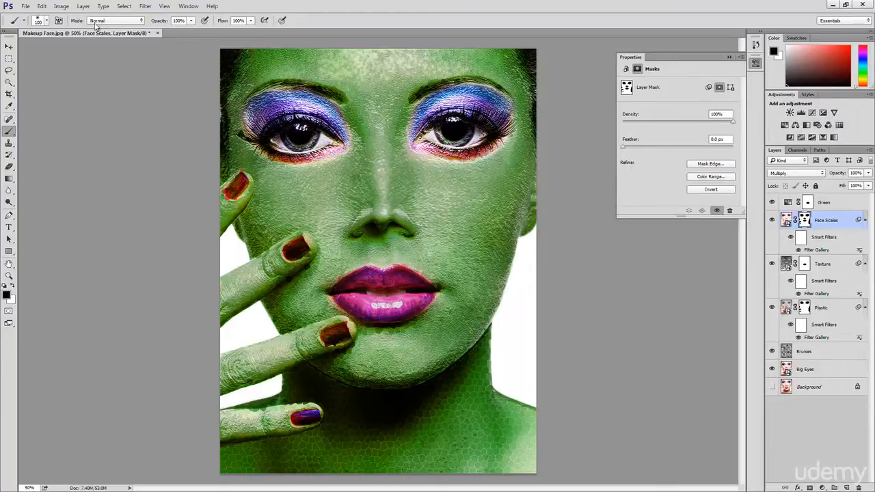
Step: Paint the fingernails and fingers black on the Face Scales mask with a harder 90 px brush
left_click(43, 21)
left_click_drag(78, 63, 101, 84)
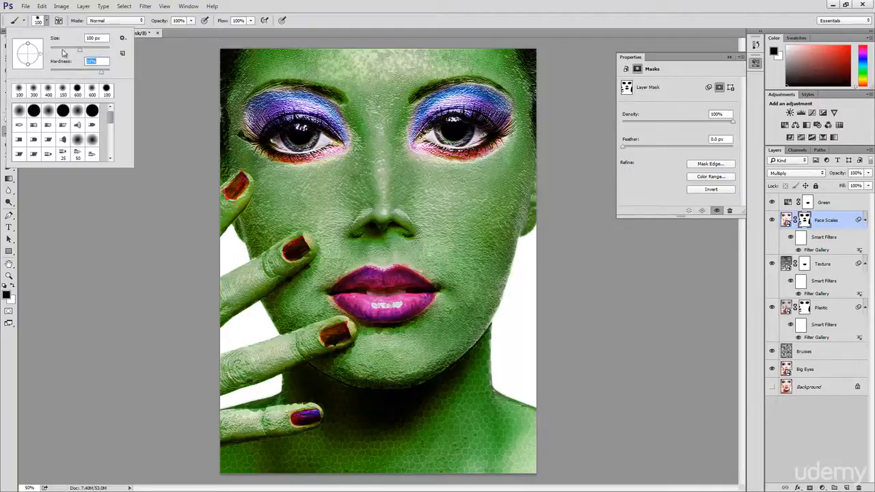
left_click(47, 23)
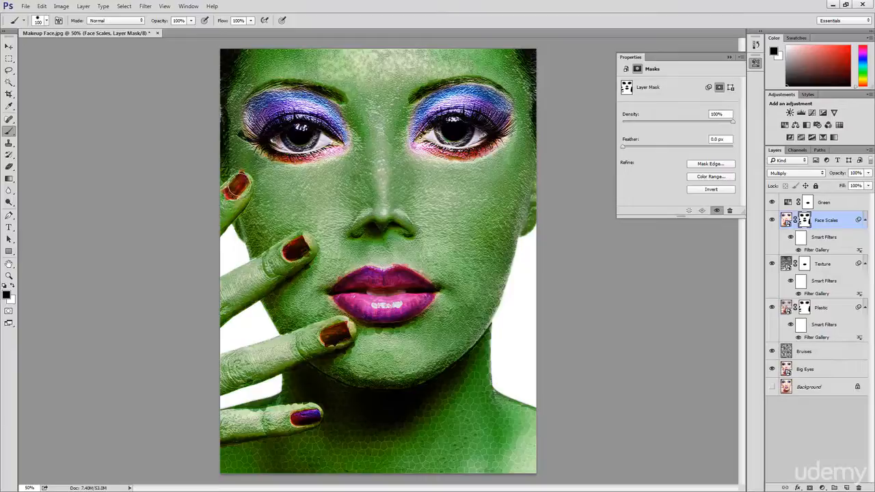
key("bracketleft")
left_click_drag(239, 183, 235, 188)
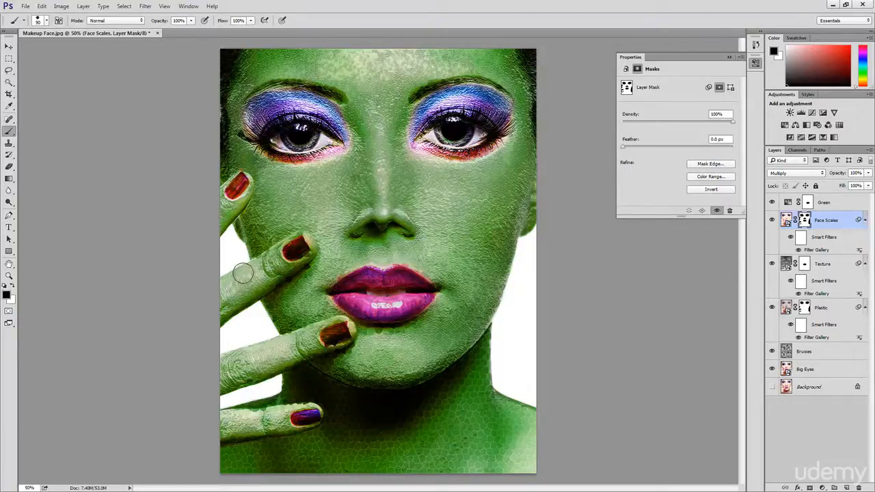
left_click(305, 245)
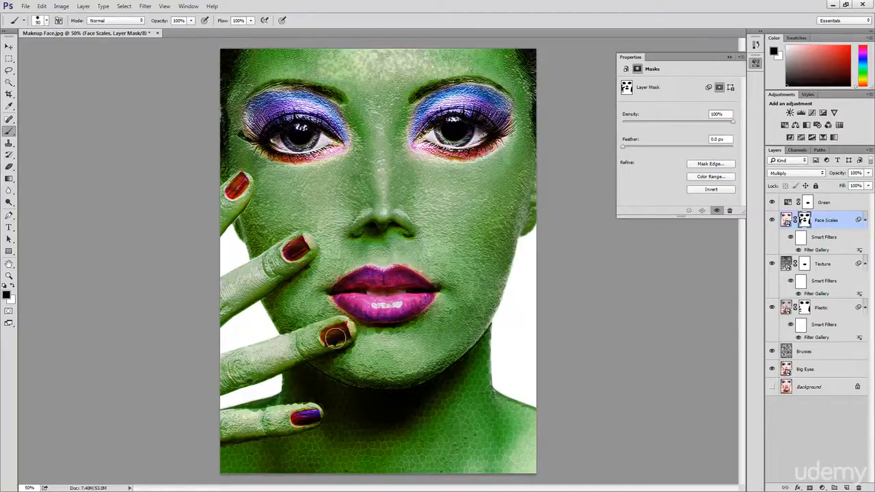
mouse_move(335, 336)
left_mouse_down()
mouse_move(344, 333)
mouse_move(337, 337)
left_mouse_up()
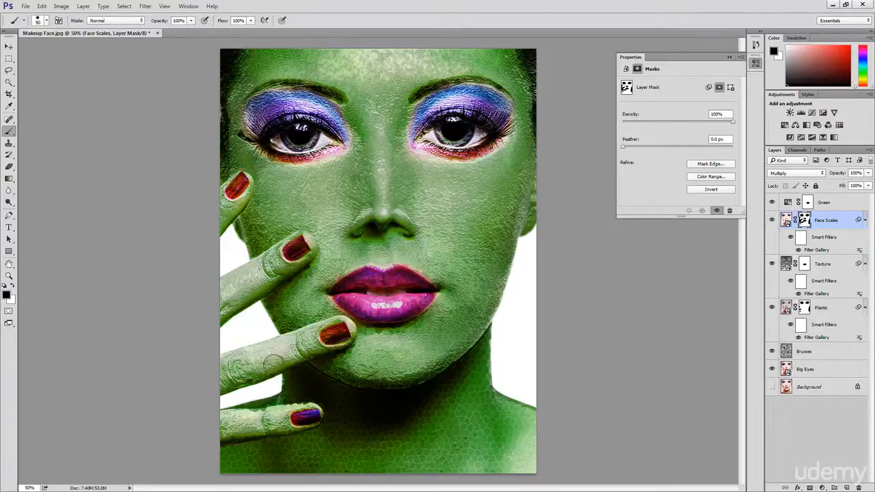
mouse_move(272, 362)
left_mouse_down()
mouse_move(221, 389)
mouse_move(222, 418)
mouse_move(217, 377)
mouse_move(289, 367)
mouse_move(304, 348)
mouse_move(264, 394)
mouse_move(222, 421)
mouse_move(300, 419)
left_mouse_up()
mouse_move(311, 415)
left_mouse_down()
mouse_move(232, 425)
mouse_move(224, 430)
mouse_move(231, 445)
mouse_move(218, 436)
mouse_move(252, 441)
mouse_move(308, 416)
mouse_move(280, 425)
left_mouse_up()
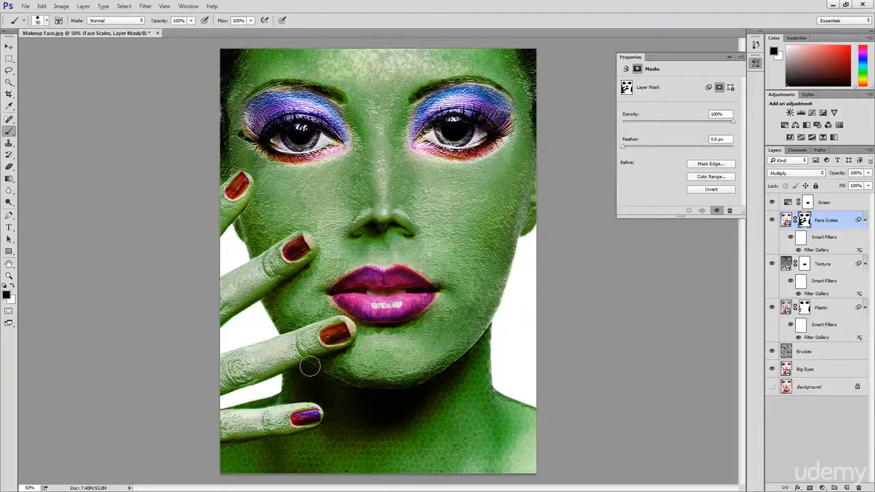
left_click_drag(279, 353, 240, 370)
Step: Soften the brush and paint black along the lower lip's bottom edge on the Face Scales mask
mouse_move(338, 362)
left_mouse_down()
mouse_move(366, 338)
mouse_move(395, 335)
mouse_move(369, 329)
mouse_move(401, 338)
mouse_move(415, 333)
mouse_move(418, 320)
left_mouse_up()
left_click(40, 21)
left_click(86, 70)
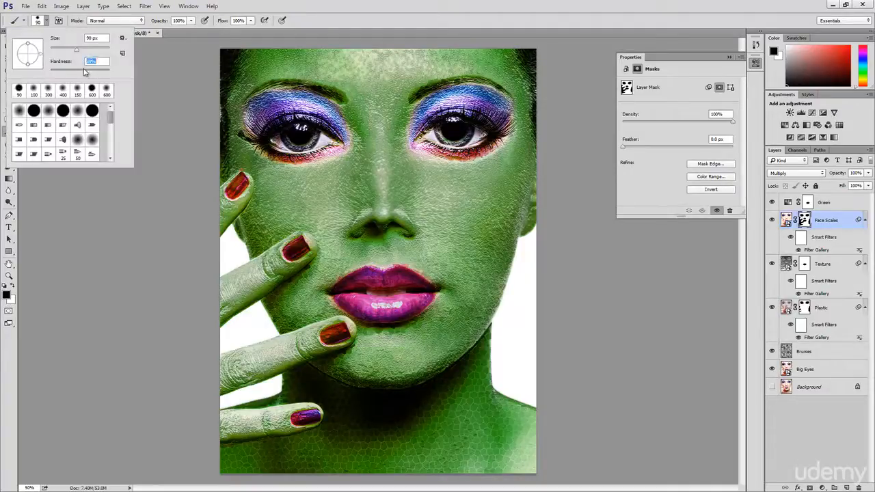
left_click_drag(75, 71, 78, 71)
left_click(156, 105)
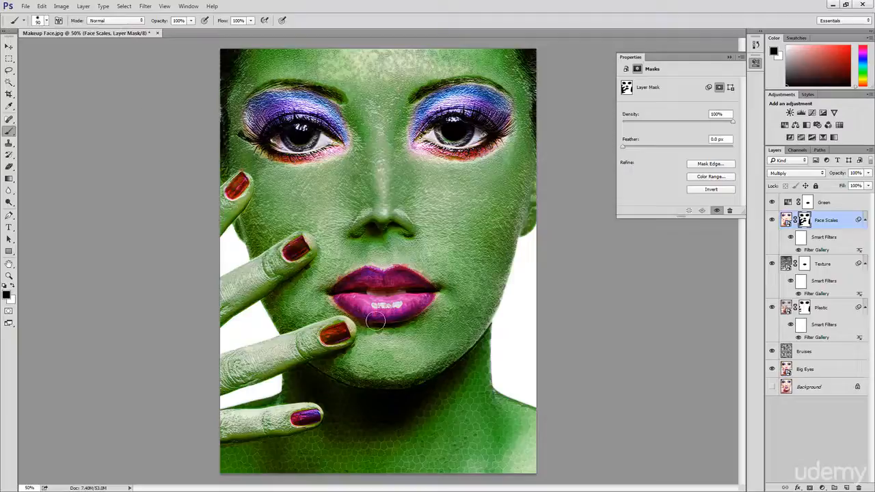
mouse_move(378, 329)
left_mouse_down()
mouse_move(402, 331)
mouse_move(414, 310)
mouse_move(405, 273)
mouse_move(339, 282)
mouse_move(347, 302)
mouse_move(389, 316)
left_mouse_up()
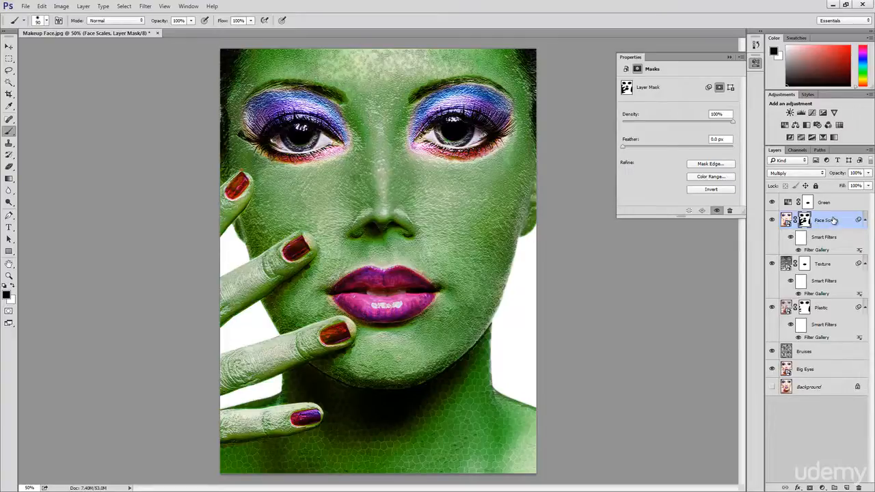
Step: Duplicate the Face Scales layer directly beneath itself and rename the copy Neck Scales
left_click_drag(834, 220, 834, 250)
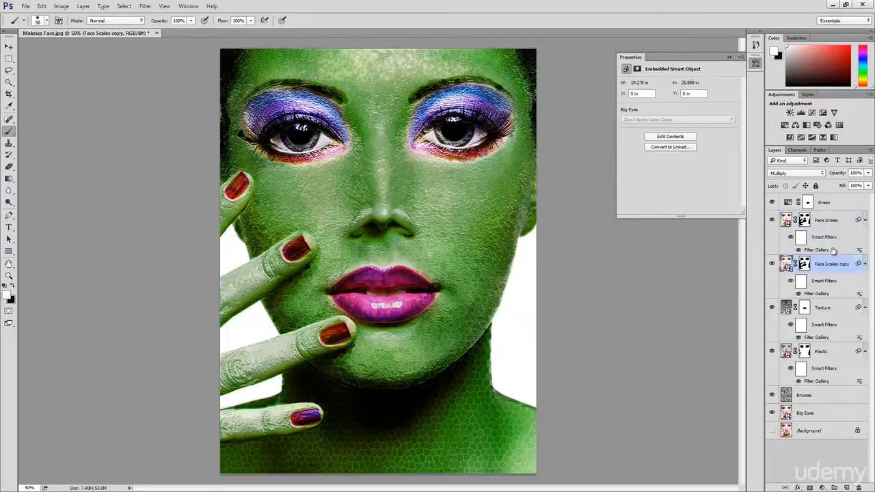
double_click(826, 265)
type("Neck Scales")
key("Return")
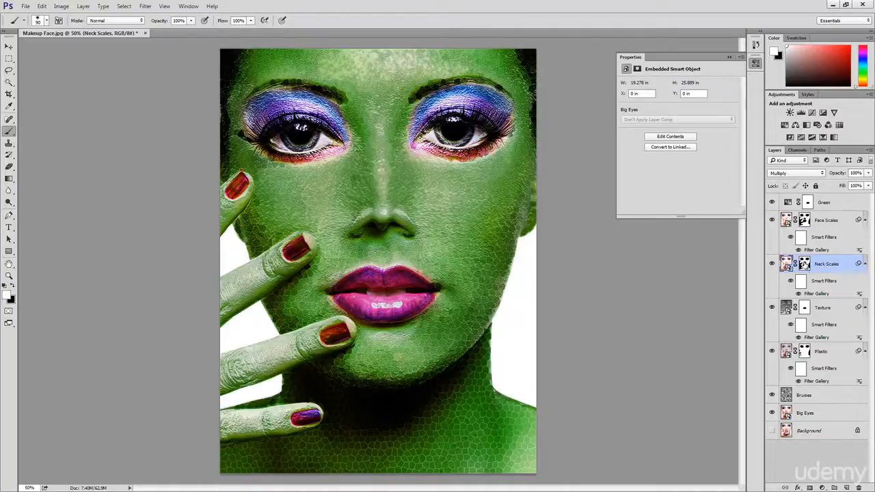
Step: Enlarge the brush and paint black around the jaw, face sides and forehead edge on the Neck Scales mask
left_click(804, 264)
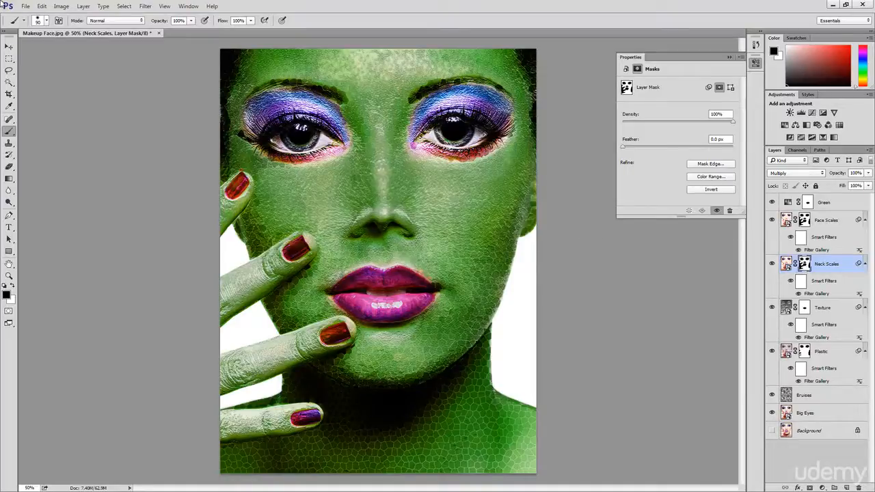
left_click(46, 20)
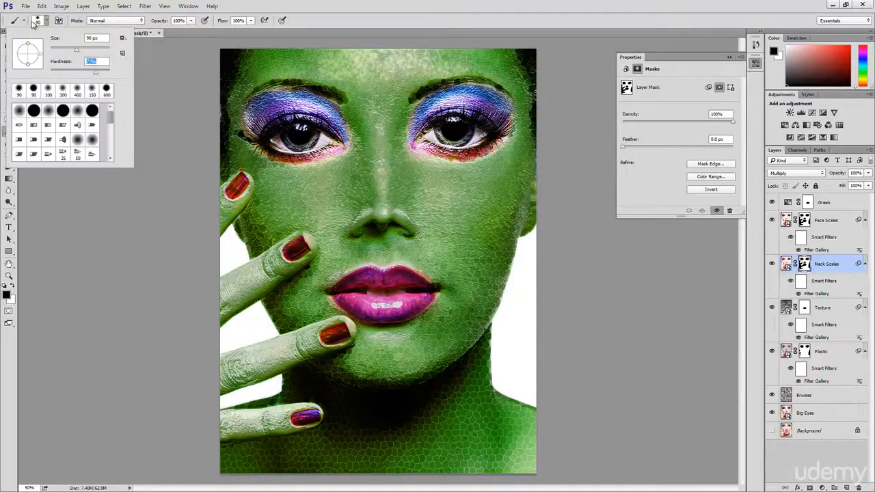
left_click(45, 24)
key("bracketright")
key("bracketright")
key("bracketright")
key("bracketright")
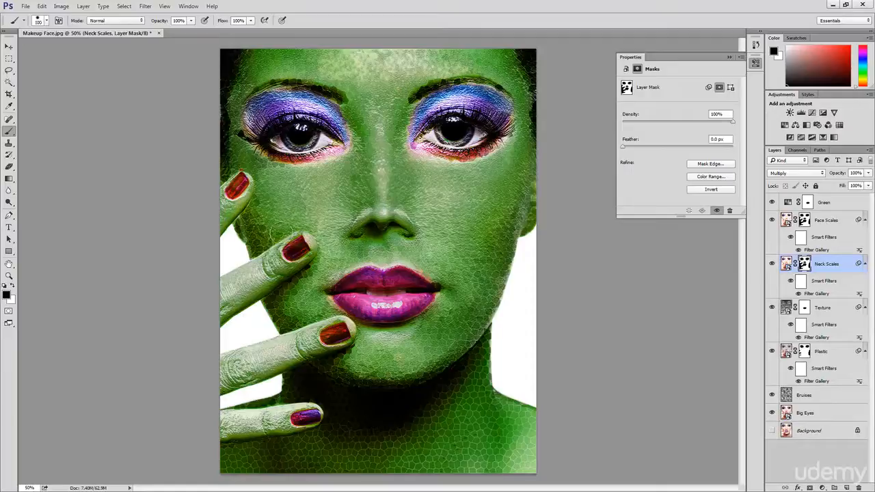
mouse_move(250, 220)
left_mouse_down()
mouse_move(294, 313)
mouse_move(332, 351)
mouse_move(400, 371)
mouse_move(386, 366)
mouse_move(426, 368)
mouse_move(467, 329)
mouse_move(487, 302)
mouse_move(492, 250)
mouse_move(519, 218)
left_mouse_up()
mouse_move(540, 106)
left_mouse_down()
mouse_move(547, 70)
mouse_move(538, 50)
left_mouse_up()
mouse_move(239, 63)
left_mouse_down()
mouse_move(241, 164)
mouse_move(231, 205)
mouse_move(283, 301)
mouse_move(282, 321)
mouse_move(330, 351)
mouse_move(363, 357)
mouse_move(372, 369)
mouse_move(383, 363)
mouse_move(401, 379)
mouse_move(408, 366)
mouse_move(436, 366)
mouse_move(439, 352)
mouse_move(488, 311)
mouse_move(521, 236)
mouse_move(530, 71)
left_mouse_up()
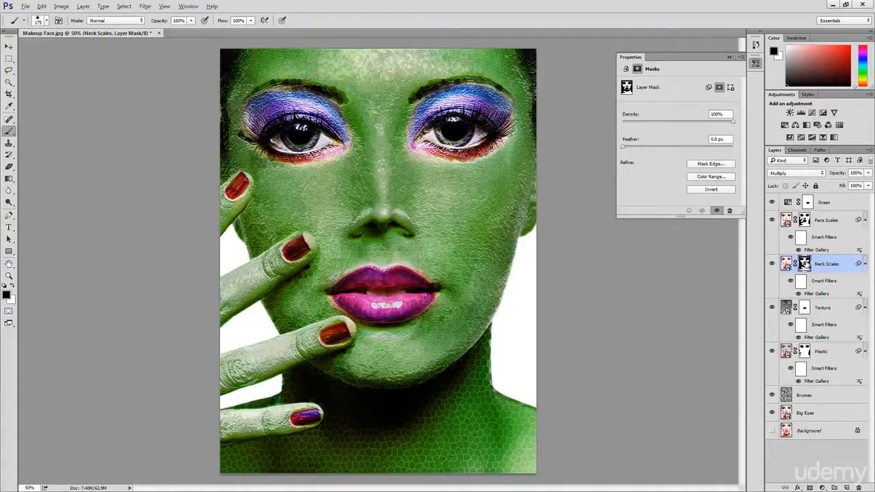
Step: Display the Neck Scales mask on its own and paint the remaining face area above the neck black, enlarging the brush to 500 px
left_click(804, 263, "alt")
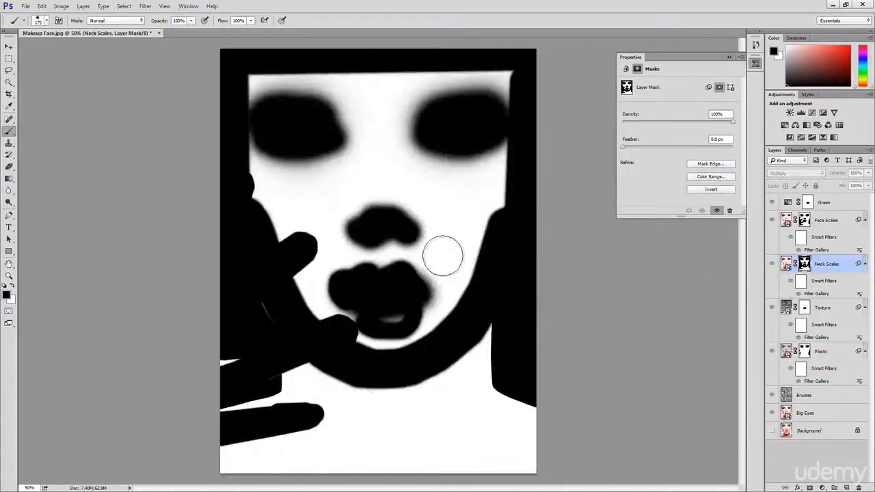
mouse_move(361, 301)
left_mouse_down()
mouse_move(308, 326)
mouse_move(260, 373)
mouse_move(267, 329)
mouse_move(255, 302)
mouse_move(404, 348)
mouse_move(450, 315)
mouse_move(388, 317)
mouse_move(293, 287)
mouse_move(310, 271)
mouse_move(445, 302)
mouse_move(490, 287)
mouse_move(364, 249)
mouse_move(385, 256)
left_mouse_up()
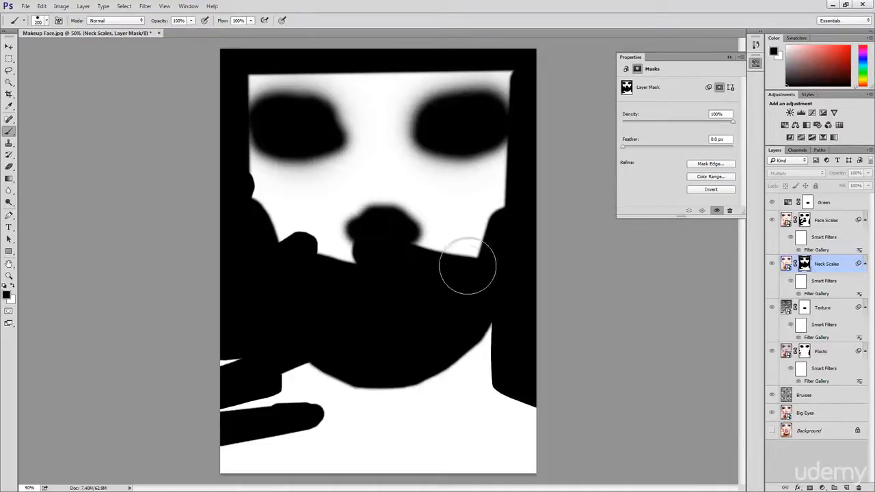
key("bracketright")
key("bracketright")
key("bracketright")
key("bracketright")
key("bracketright")
mouse_move(451, 221)
left_mouse_down()
mouse_move(276, 213)
mouse_move(223, 160)
mouse_move(511, 171)
mouse_move(516, 120)
mouse_move(506, 95)
mouse_move(248, 88)
mouse_move(208, 92)
left_mouse_up()
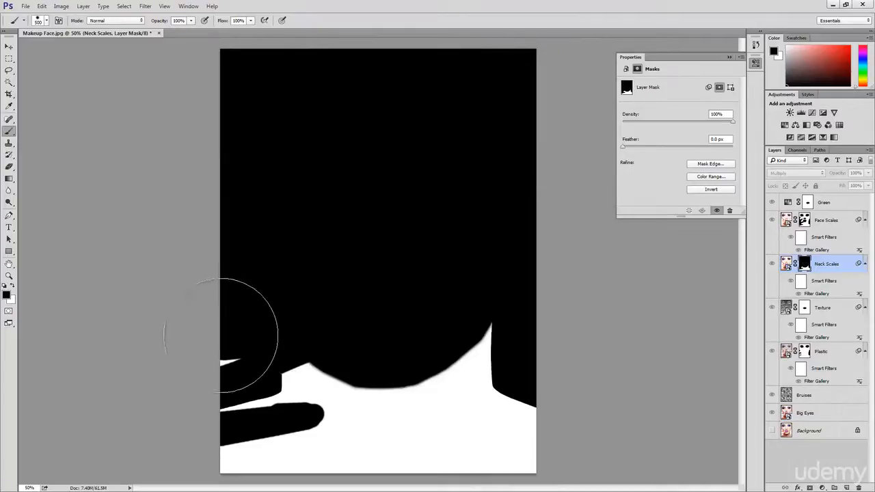
left_click_drag(210, 337, 219, 289)
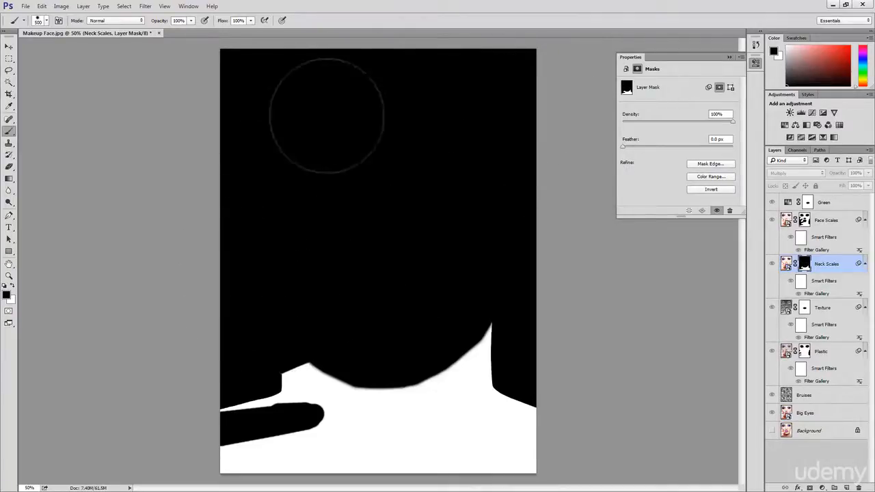
Step: Reduce the brush to 175 px and return from the mask display to the Neck Scales layer image
key("bracketleft")
key("bracketleft")
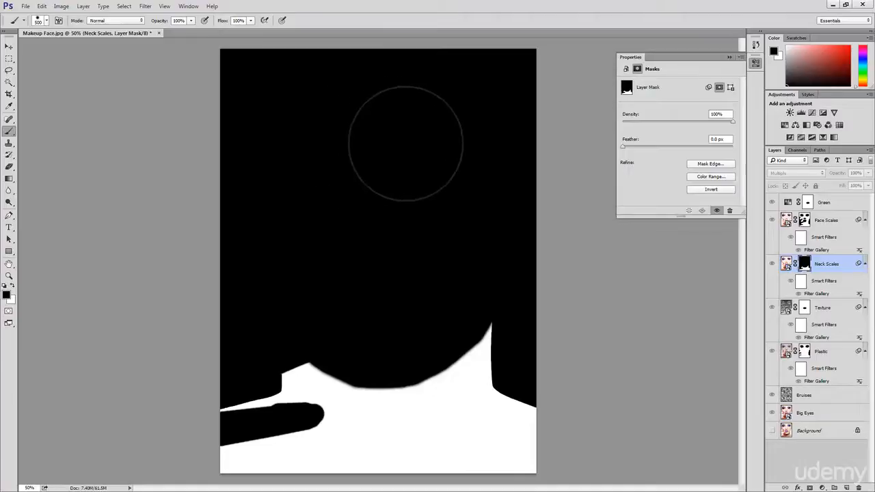
key("bracketleft")
key("bracketleft")
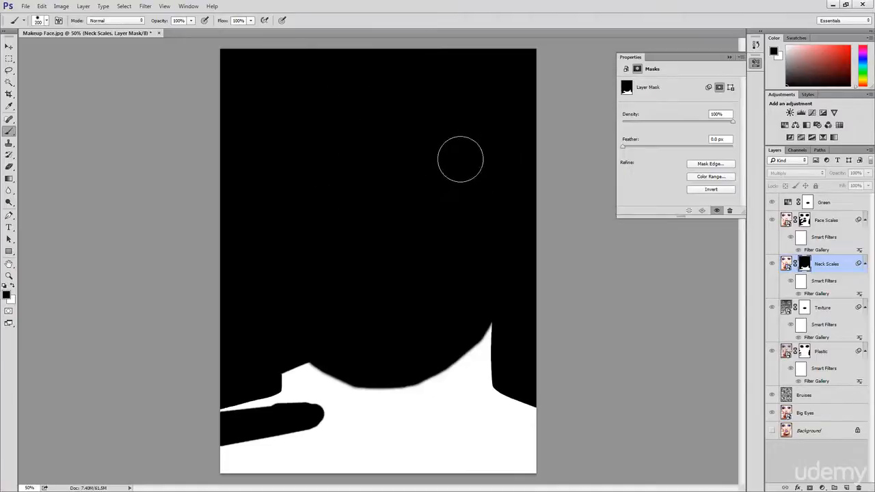
key("bracketleft")
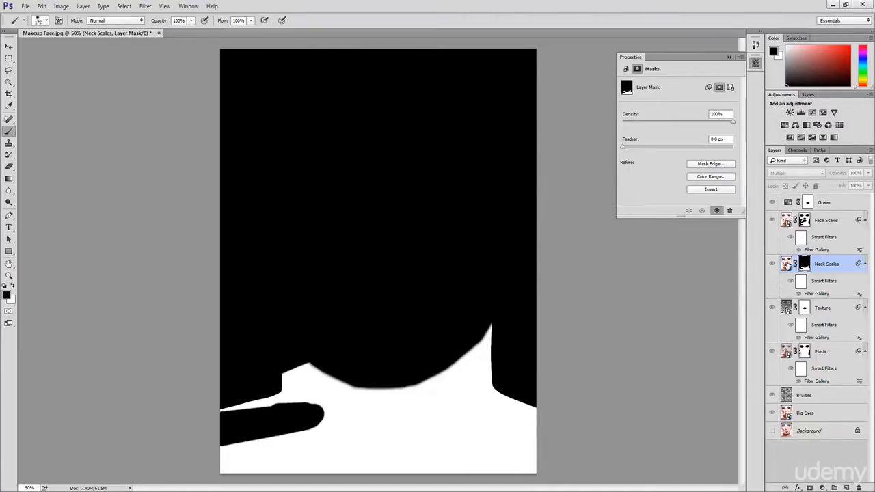
left_click(787, 264)
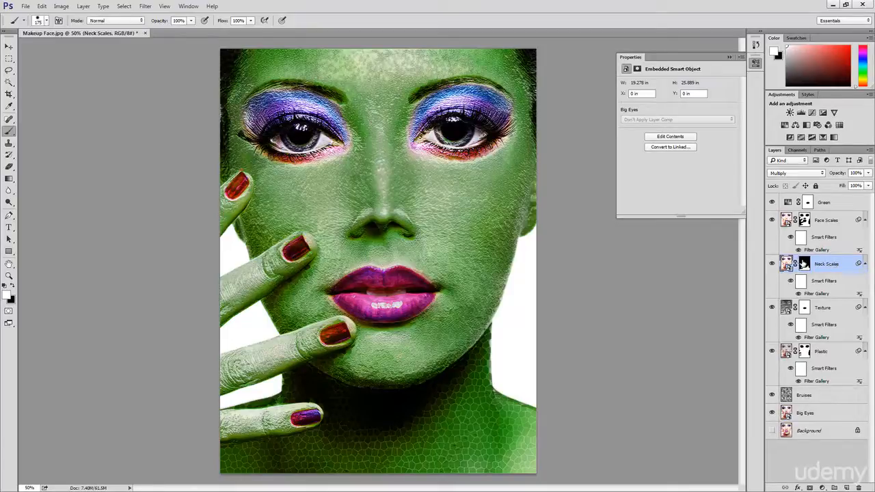
Step: Load the Neck Scales mask as a selection, fill it with black on the Face Scales mask, and deselect
left_click(804, 266, "ctrl")
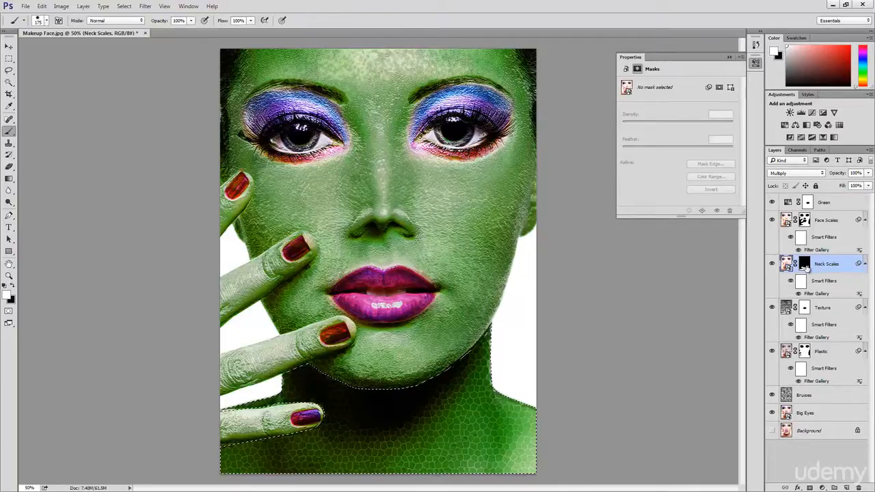
left_click(805, 220)
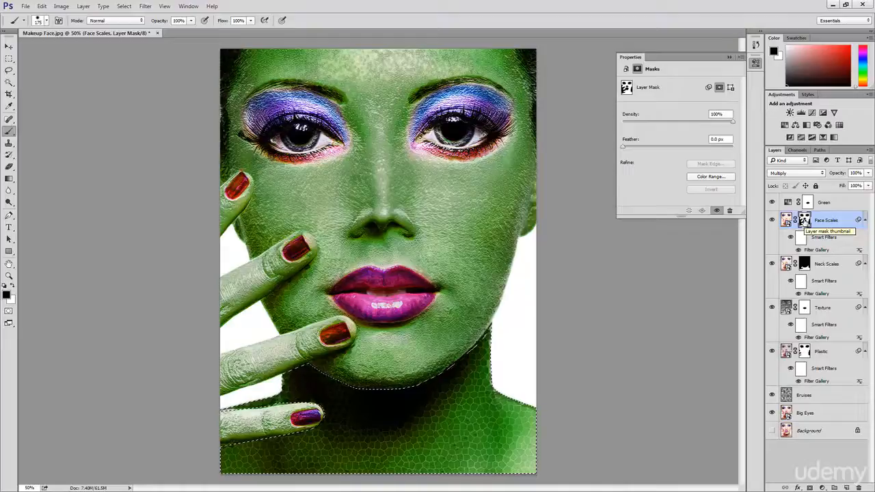
left_click(41, 6)
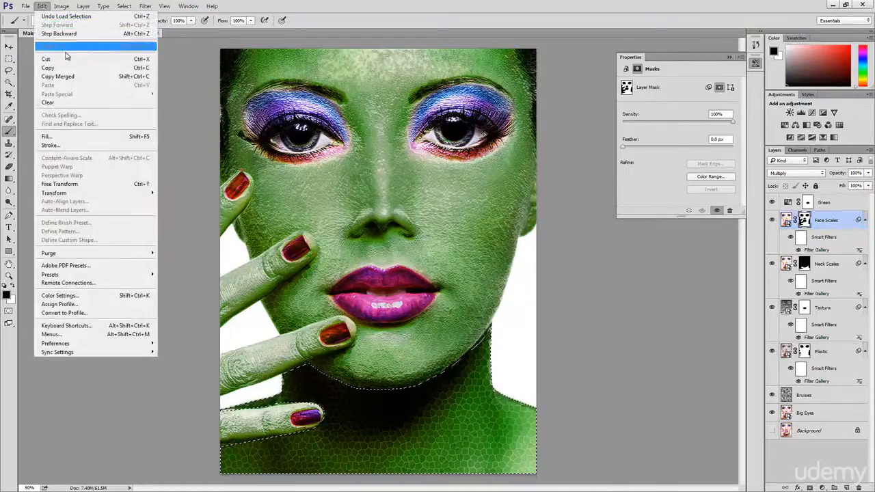
left_click(81, 139)
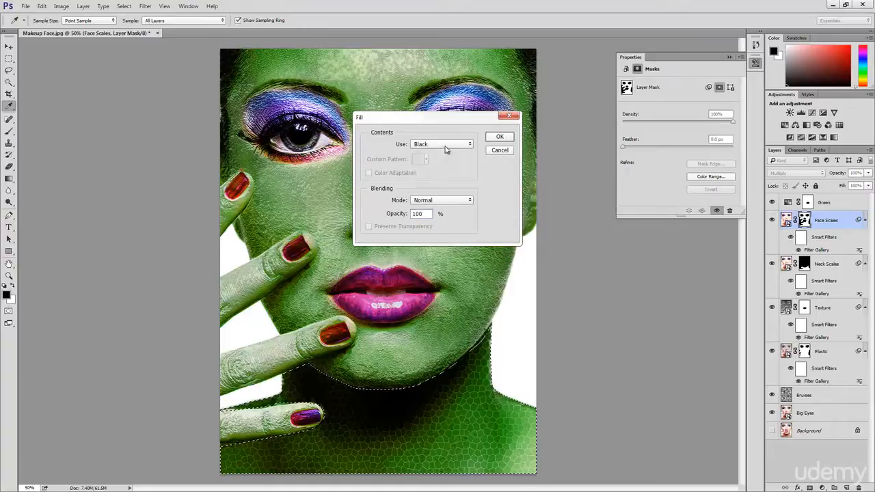
left_click(500, 137)
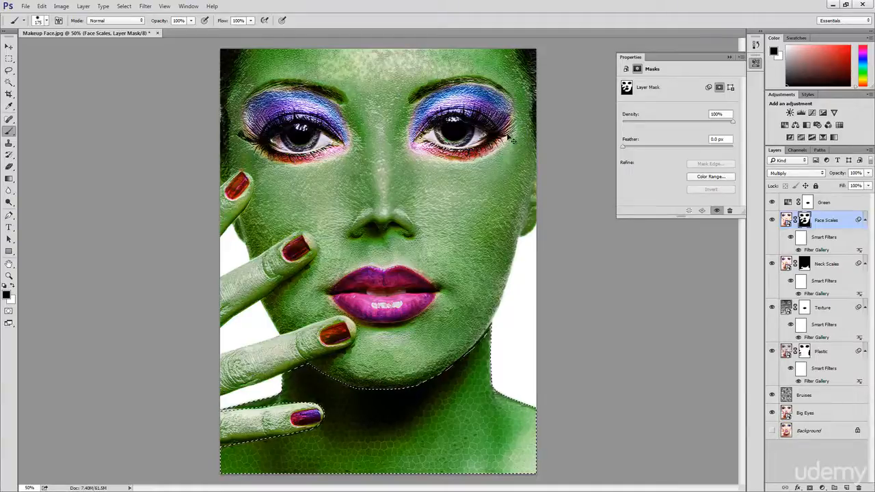
key("ctrl+d")
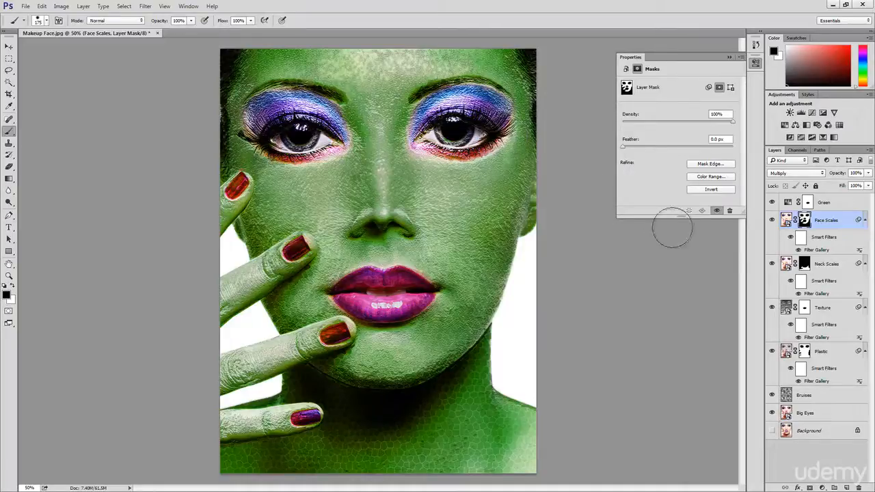
Step: Set the cell size of the Neck Scales layer's Stained Glass filter to 7
double_click(818, 296)
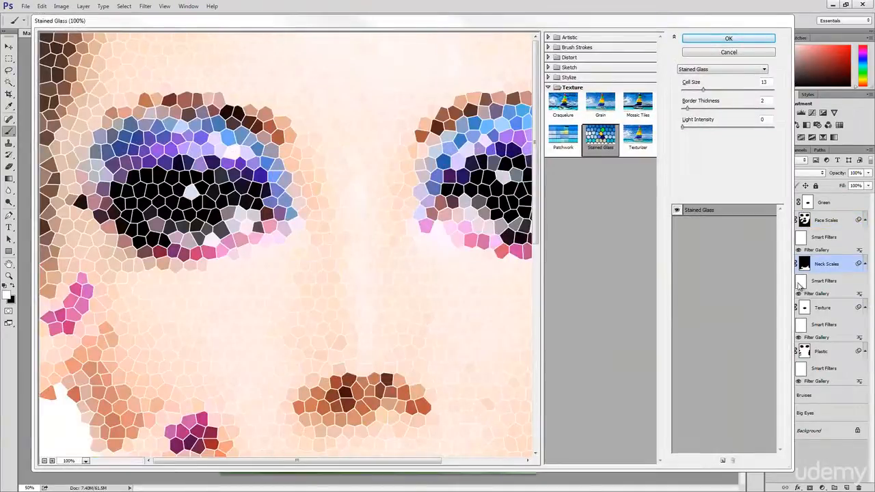
double_click(764, 82)
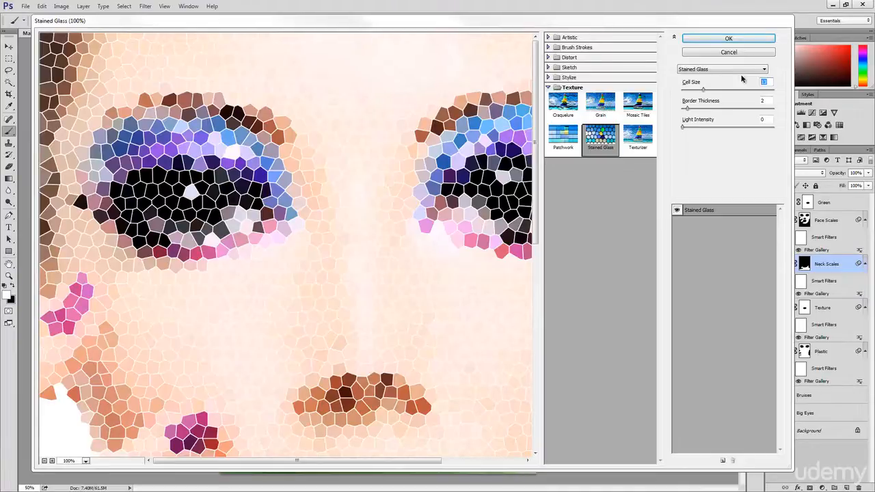
type("7")
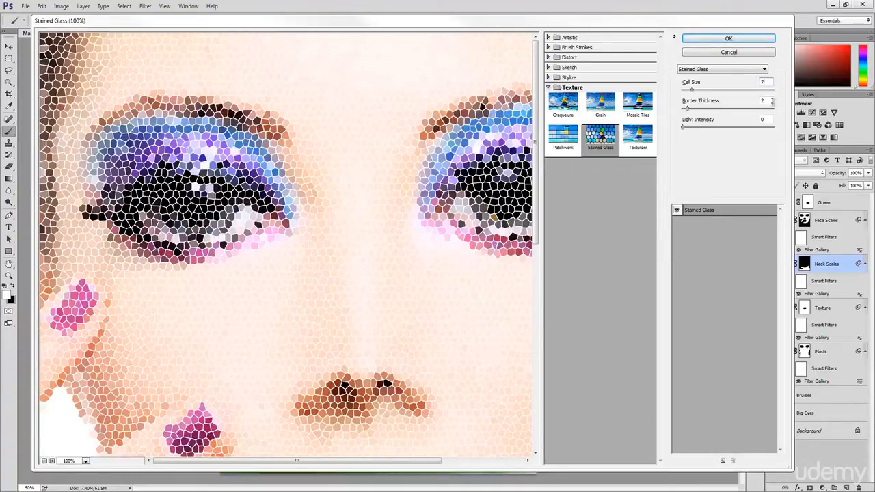
left_click(760, 120)
left_click(748, 39)
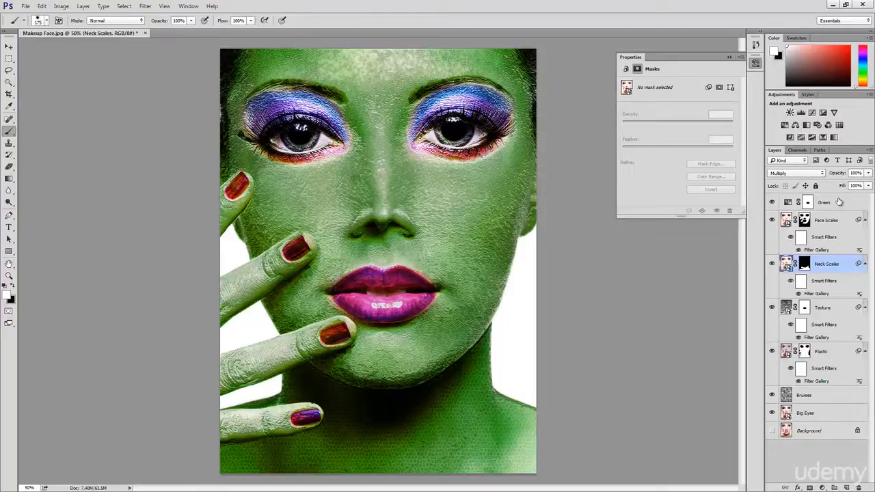
Step: Lower the Neck Scales layer's opacity to 30% and deselect all layers
left_click(837, 174)
type("30")
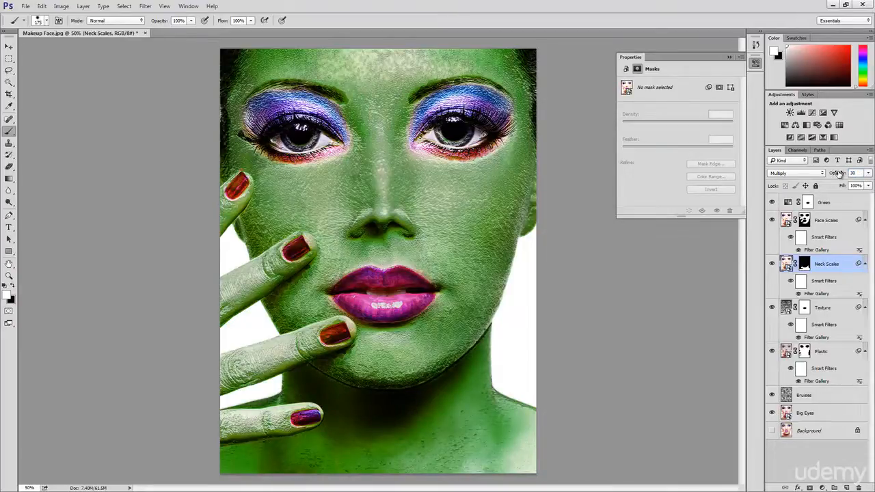
left_click(844, 460)
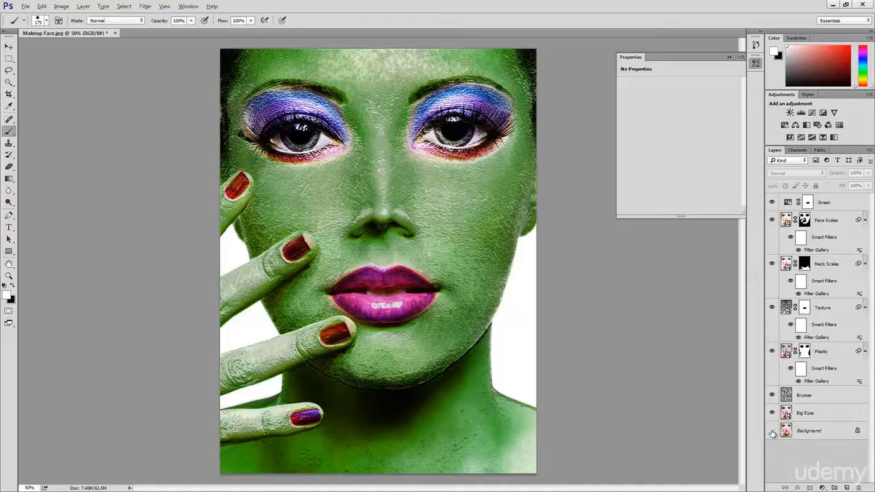
Step: Show only the Background layer to compare the original portrait with the effect, and restore the other layers' visibility
key("alt")
key("alt")
left_click(773, 432, "alt")
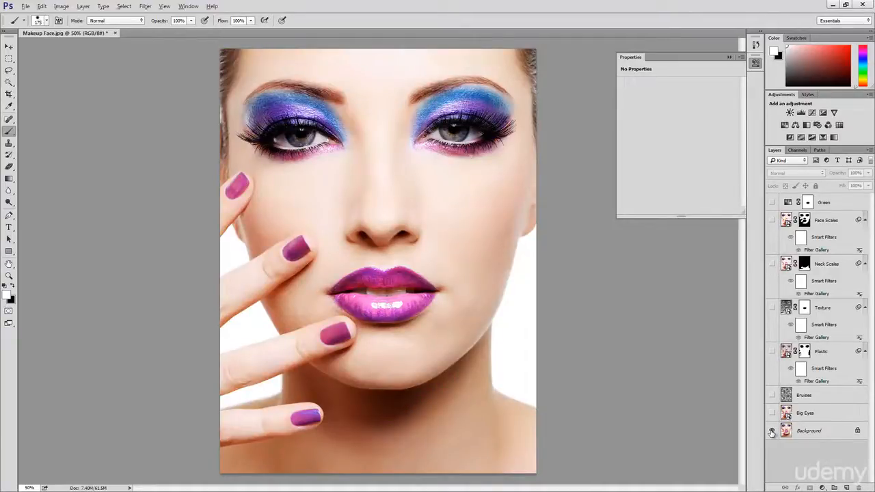
left_click(772, 432, "alt")
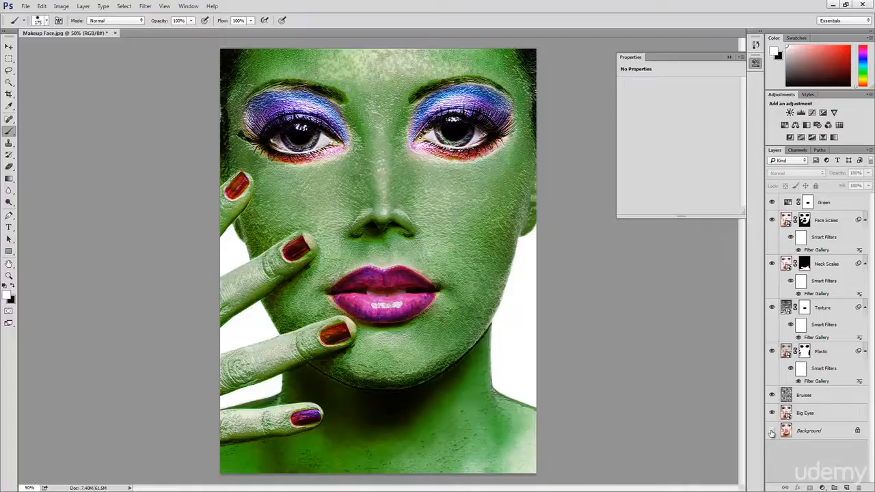
left_click(771, 432)
Step: Set the Yellows hue to -180 in the Green Hue/Saturation adjustment and collapse its properties
left_click(788, 203)
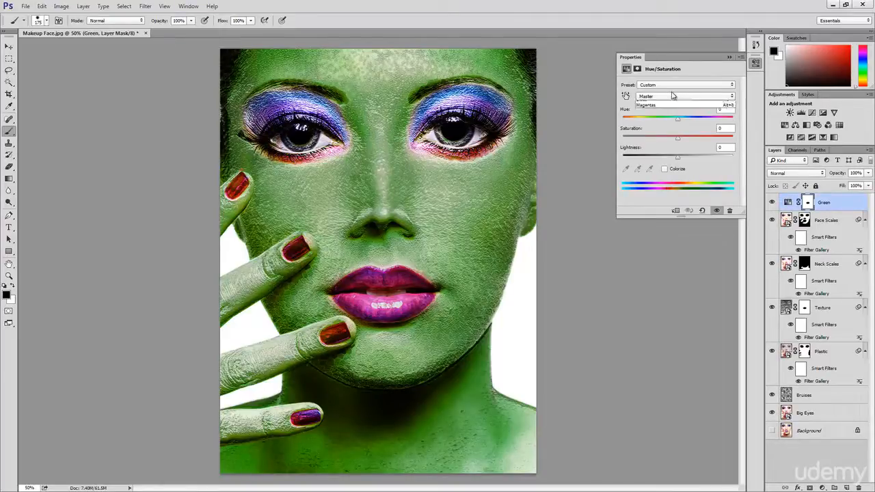
left_click(674, 96)
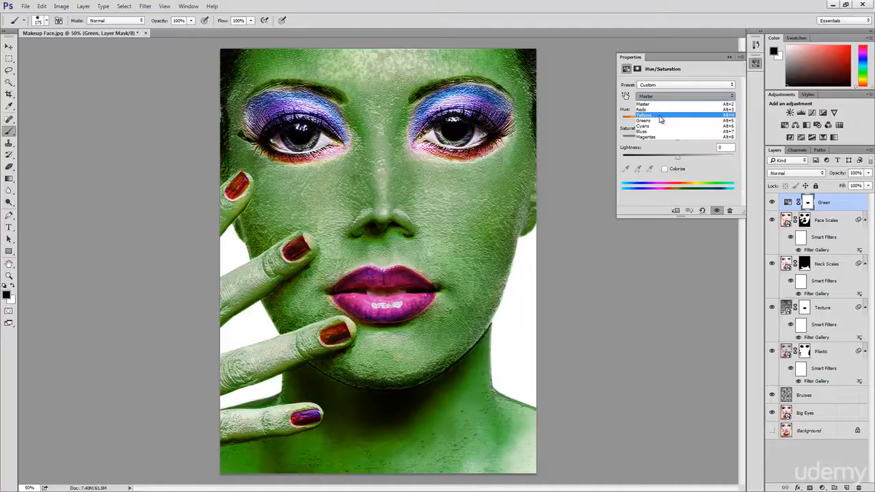
left_click(660, 119)
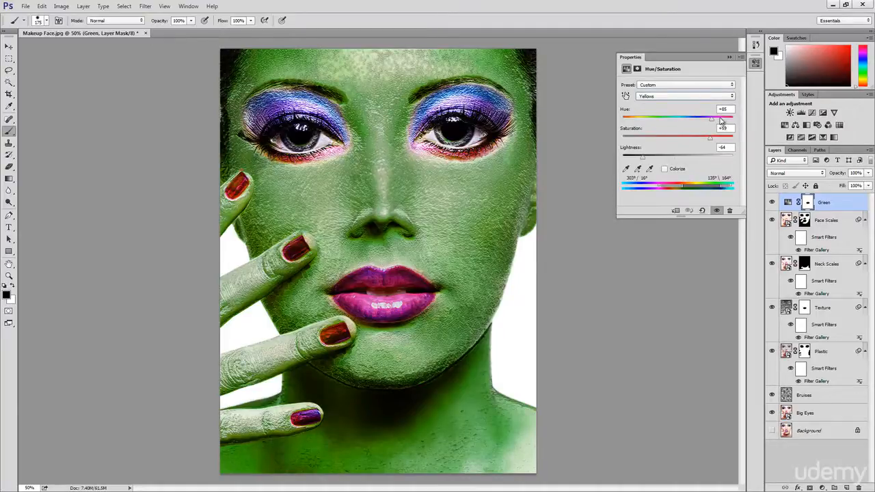
left_click_drag(720, 120, 623, 126)
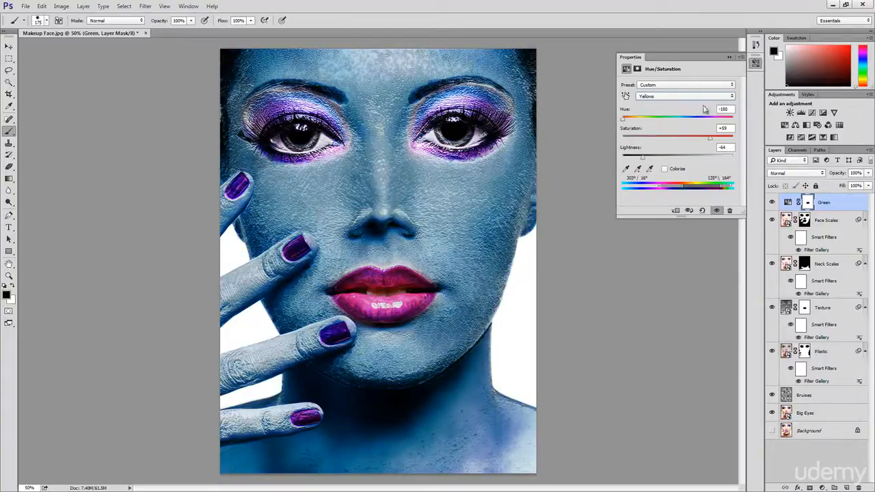
left_click(755, 63)
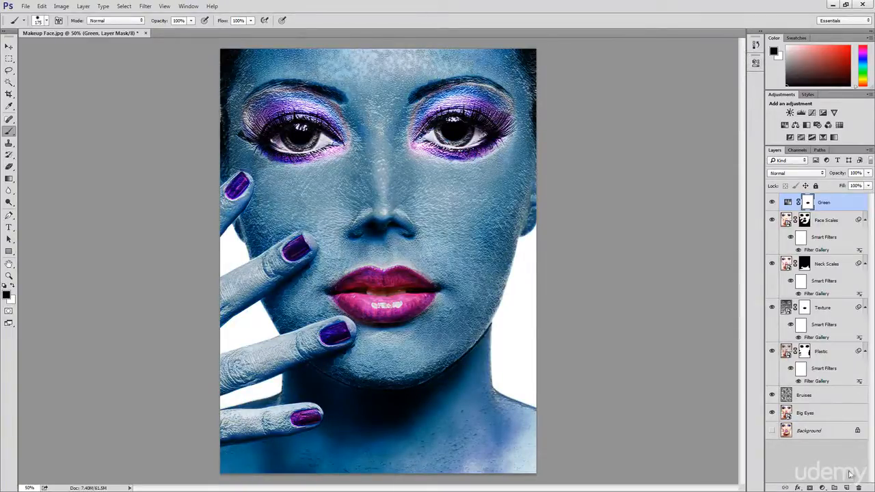